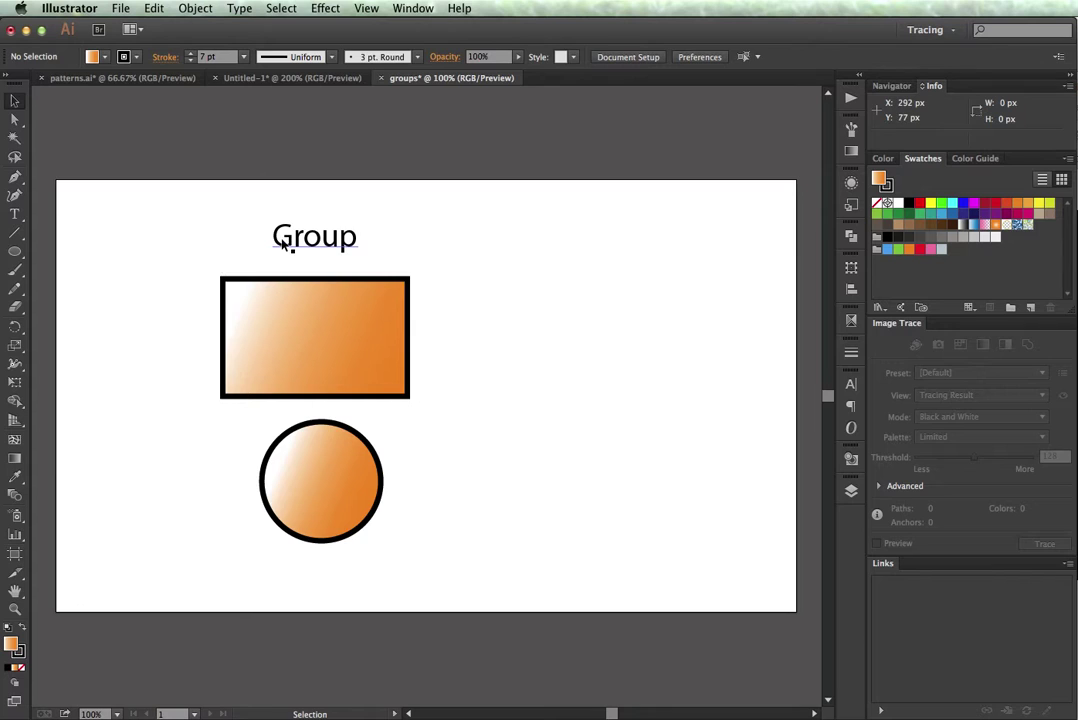
Select the Group text, the rectangle and the circle one after another to check them as separate objects.
{"action": "left_click", "coordinate": [282, 240]}
{"action": "left_click", "coordinate": [285, 318]}
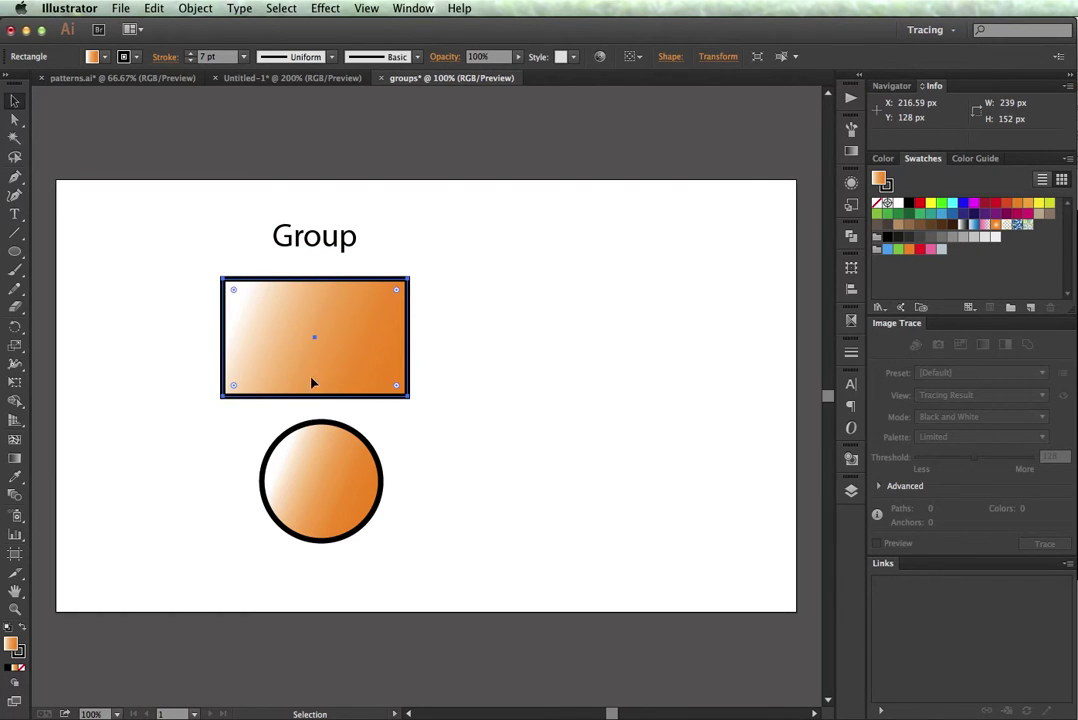
{"action": "left_click", "coordinate": [302, 467]}
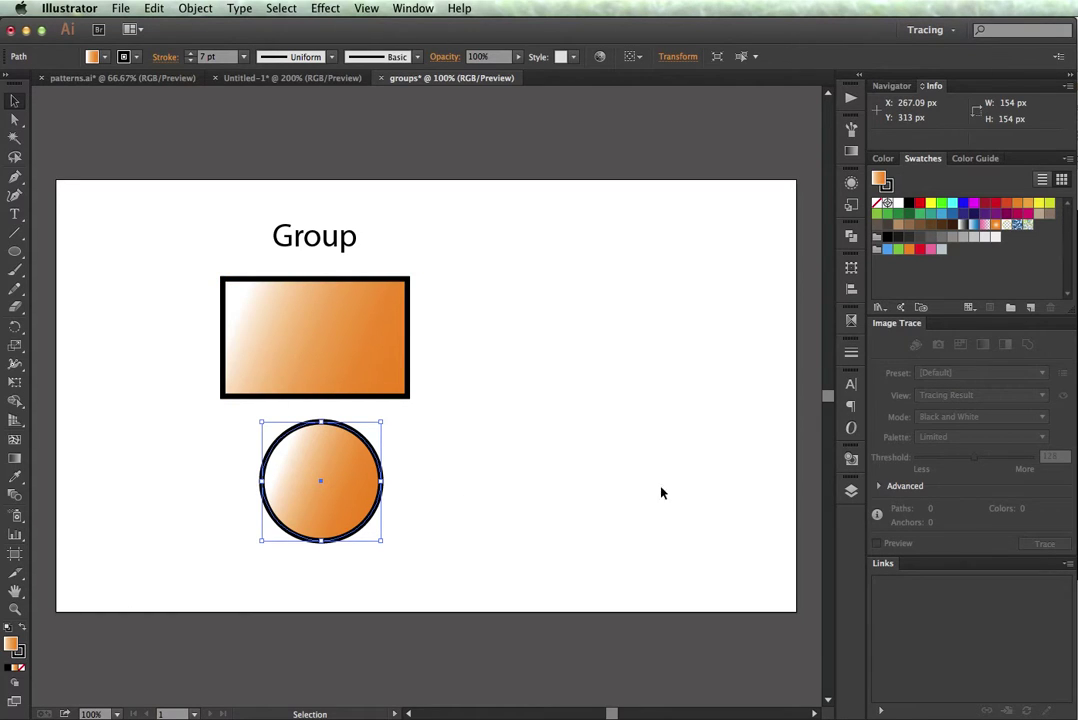
Show the layers, expand Layer 1 and highlight its Group, <Path> and <Rectangle> entries in turn.
{"action": "left_click", "coordinate": [850, 490]}
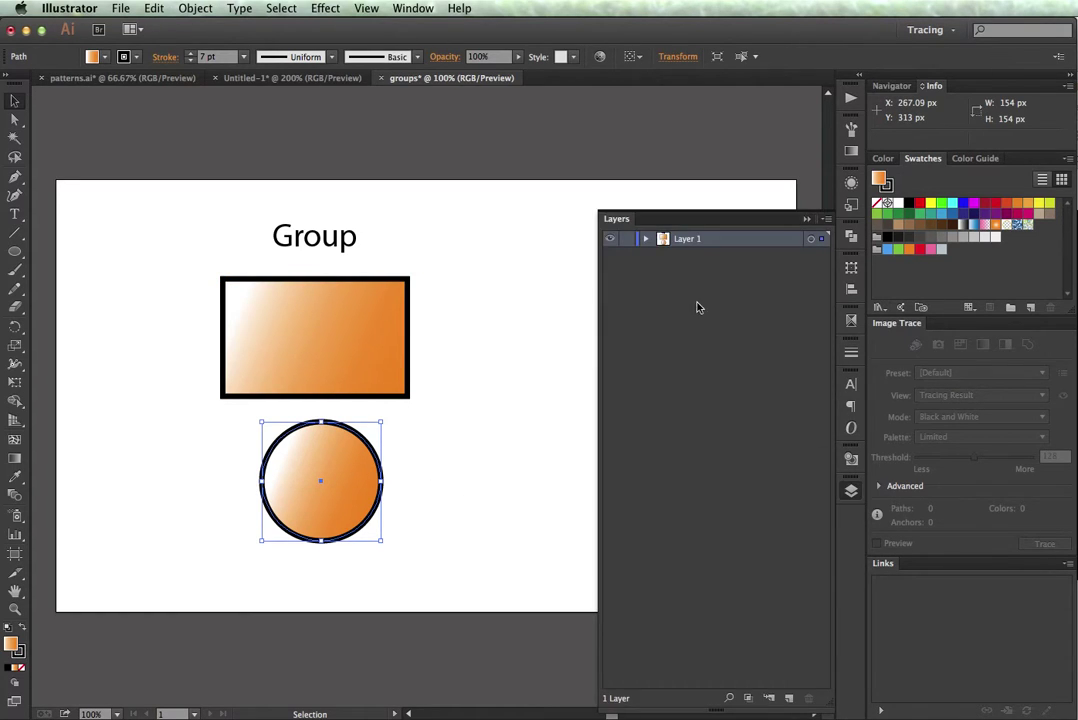
{"action": "left_click", "coordinate": [646, 240]}
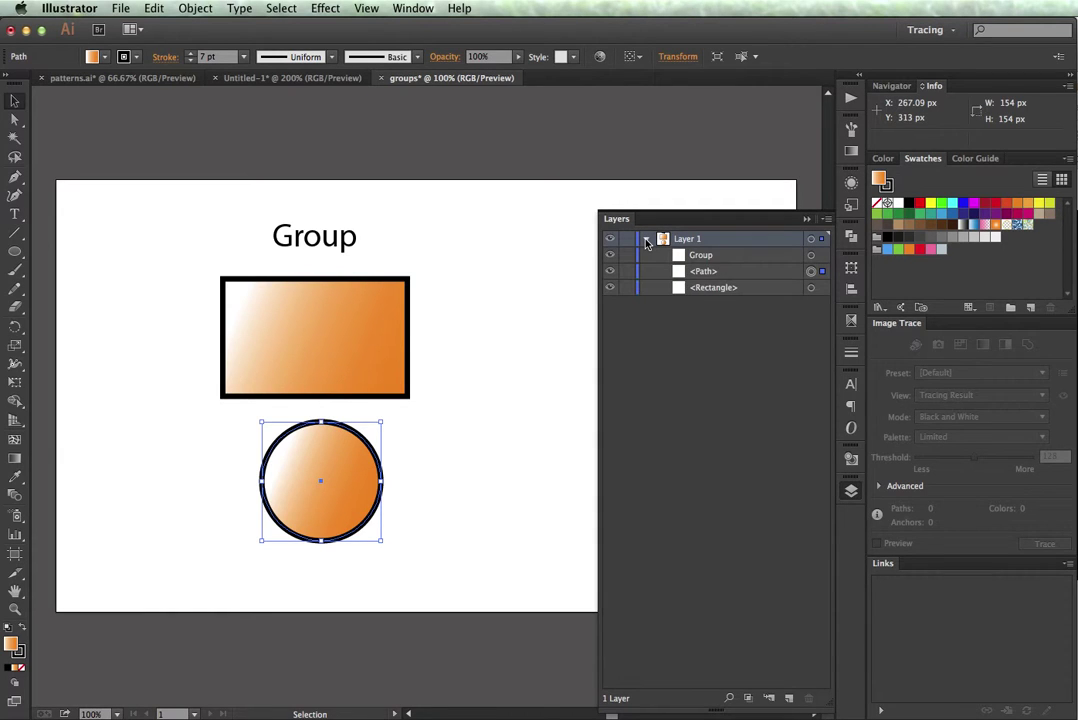
{"action": "left_click", "coordinate": [698, 257]}
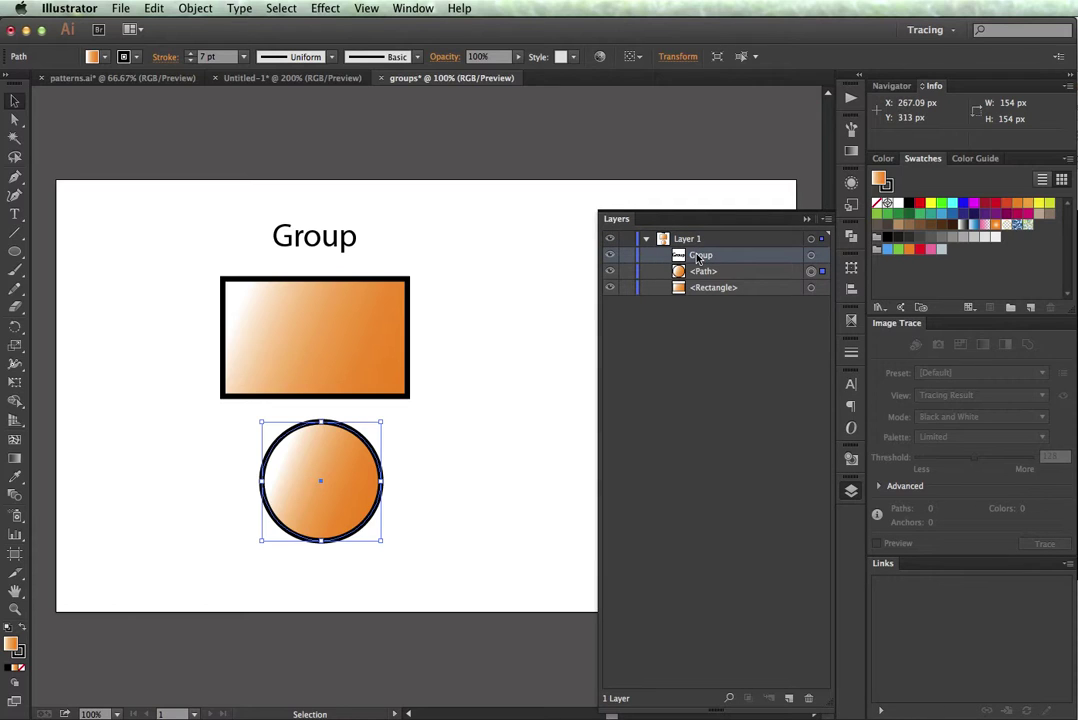
{"action": "left_click", "coordinate": [705, 274]}
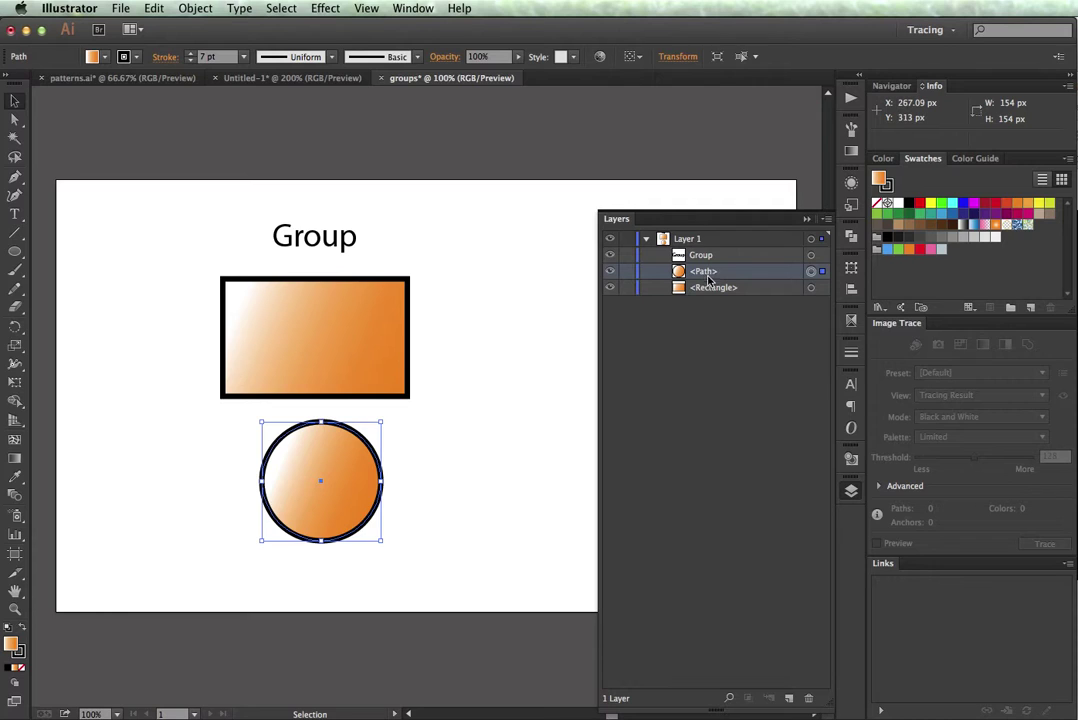
{"action": "left_click", "coordinate": [711, 291]}
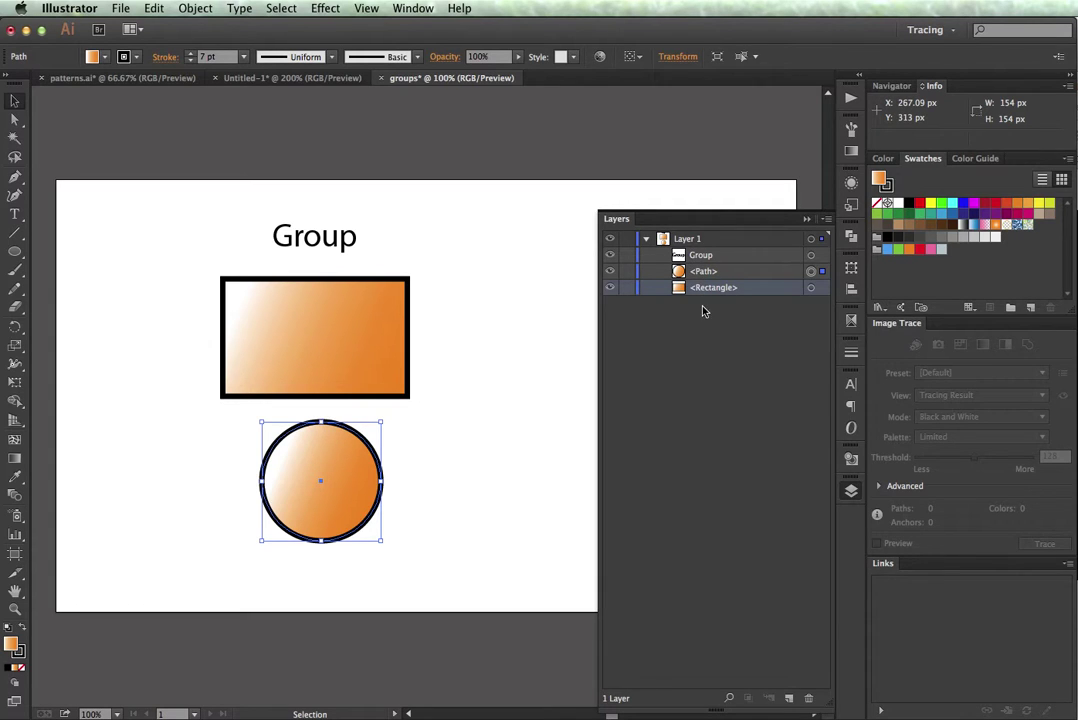
Move the Group text into the upper part of the rectangle and raise the circle to overlap the rectangle's lower edge.
{"action": "left_click", "coordinate": [333, 250]}
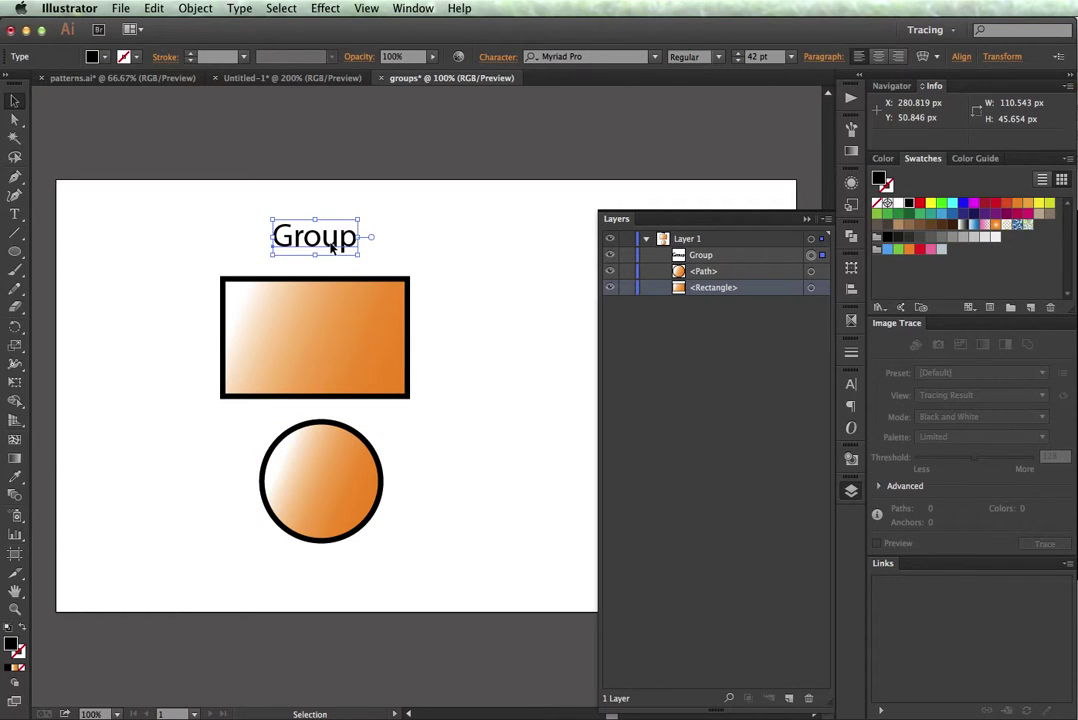
{"action": "left_click_drag", "start_coordinate": [332, 247], "coordinate": [342, 306]}
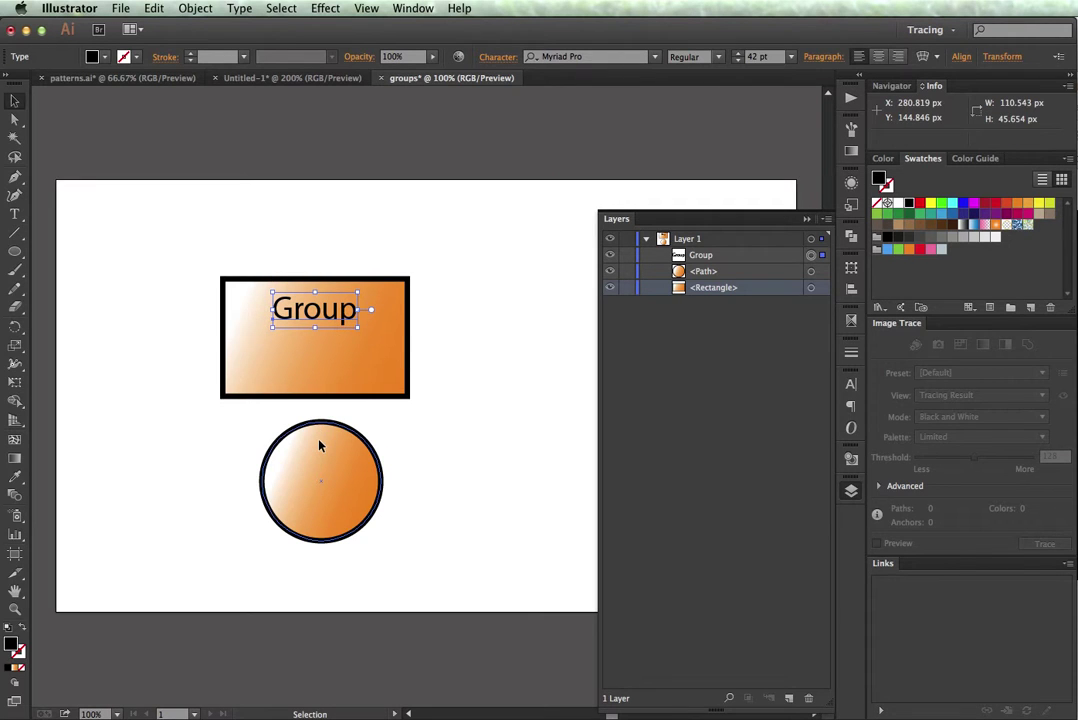
{"action": "left_click_drag", "start_coordinate": [318, 430], "coordinate": [312, 360]}
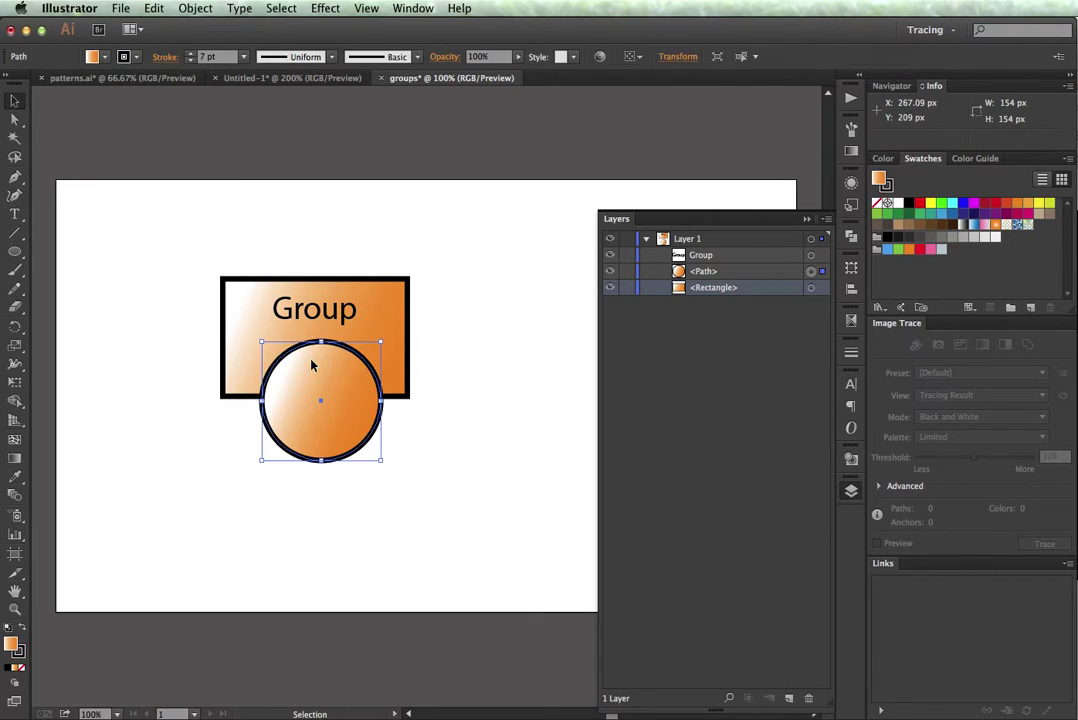
{"action": "left_click", "coordinate": [184, 339]}
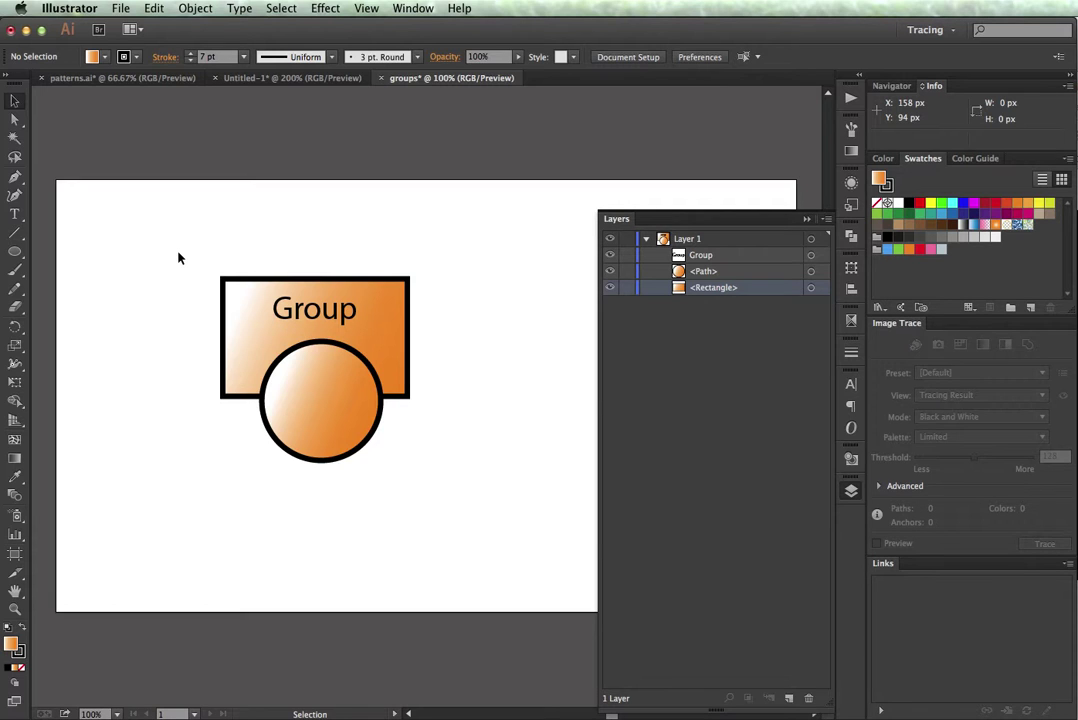
Select the text, rectangle and circle with one marquee and move them together about 10 px left and 25 px up.
{"action": "left_click_drag", "start_coordinate": [178, 258], "coordinate": [461, 516]}
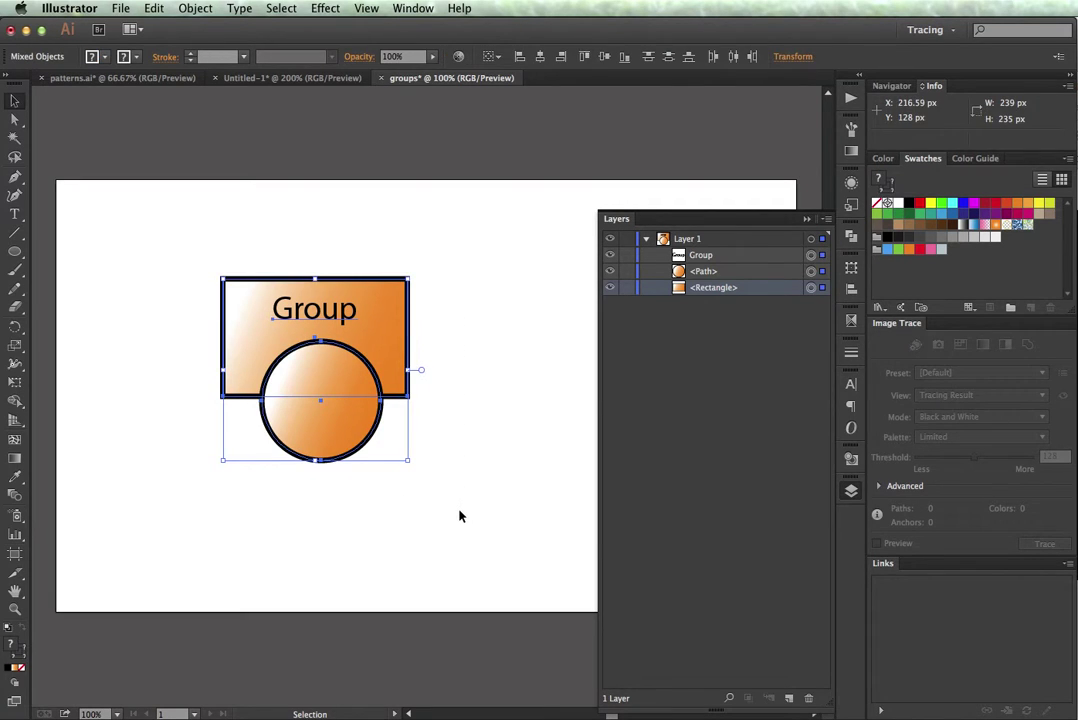
{"action": "left_click_drag", "start_coordinate": [317, 449], "coordinate": [304, 425]}
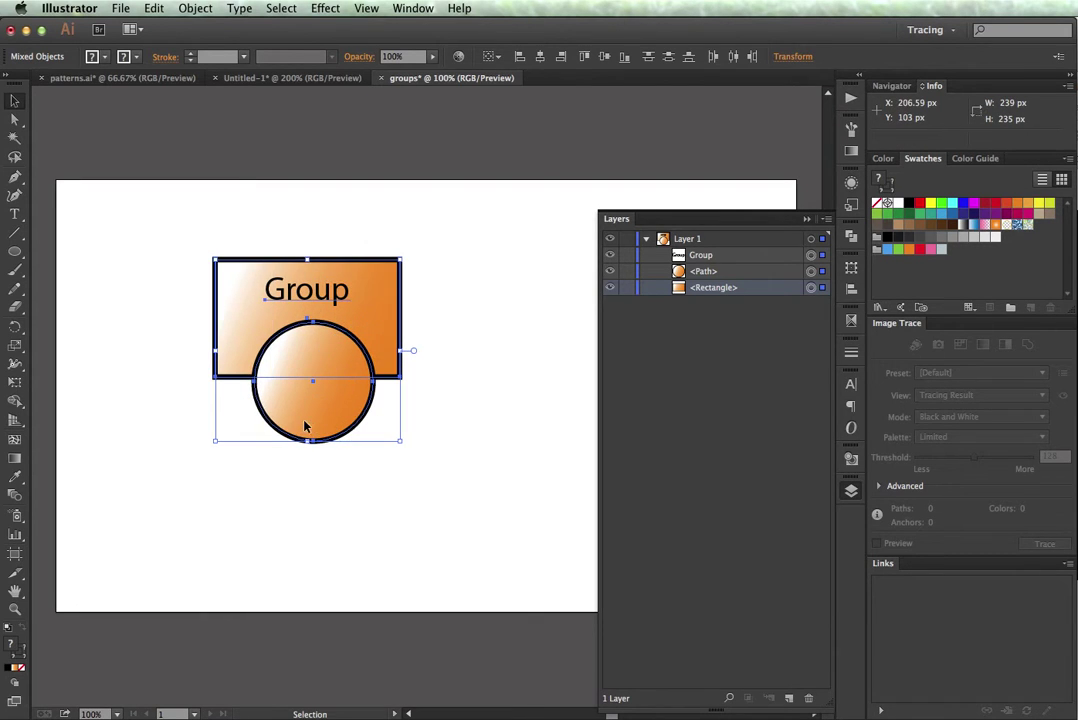
{"action": "left_click", "coordinate": [305, 487]}
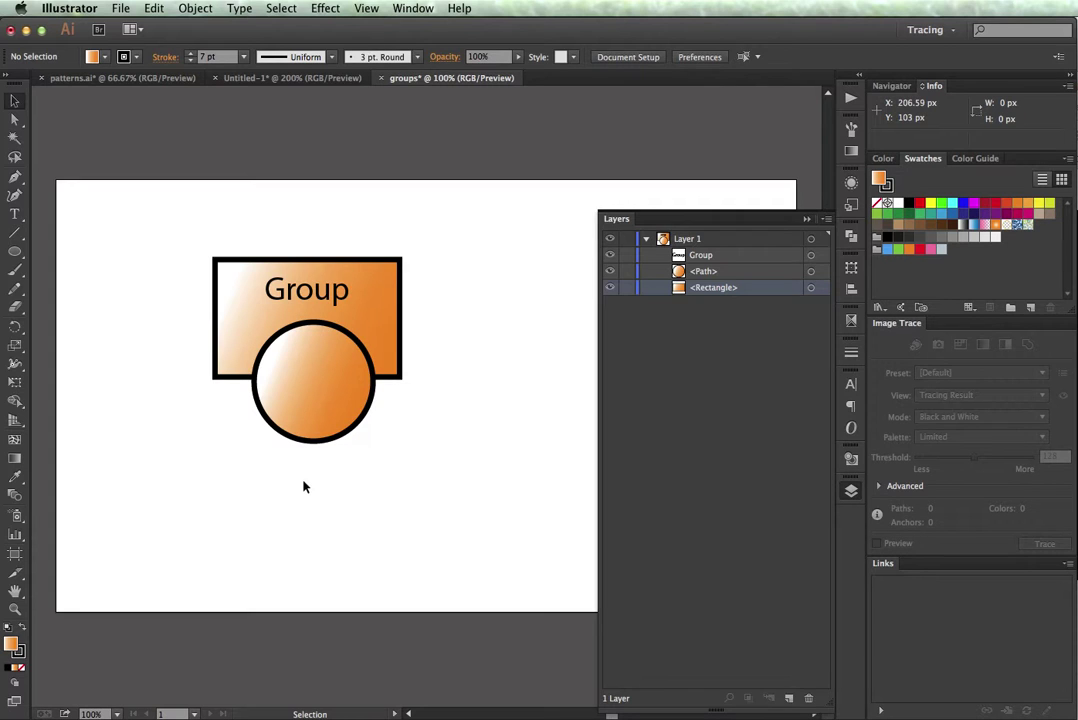
Add the circle, rectangle and text to one selection individually and move them about 34 px right and 11 px up.
{"action": "left_click", "coordinate": [302, 424]}
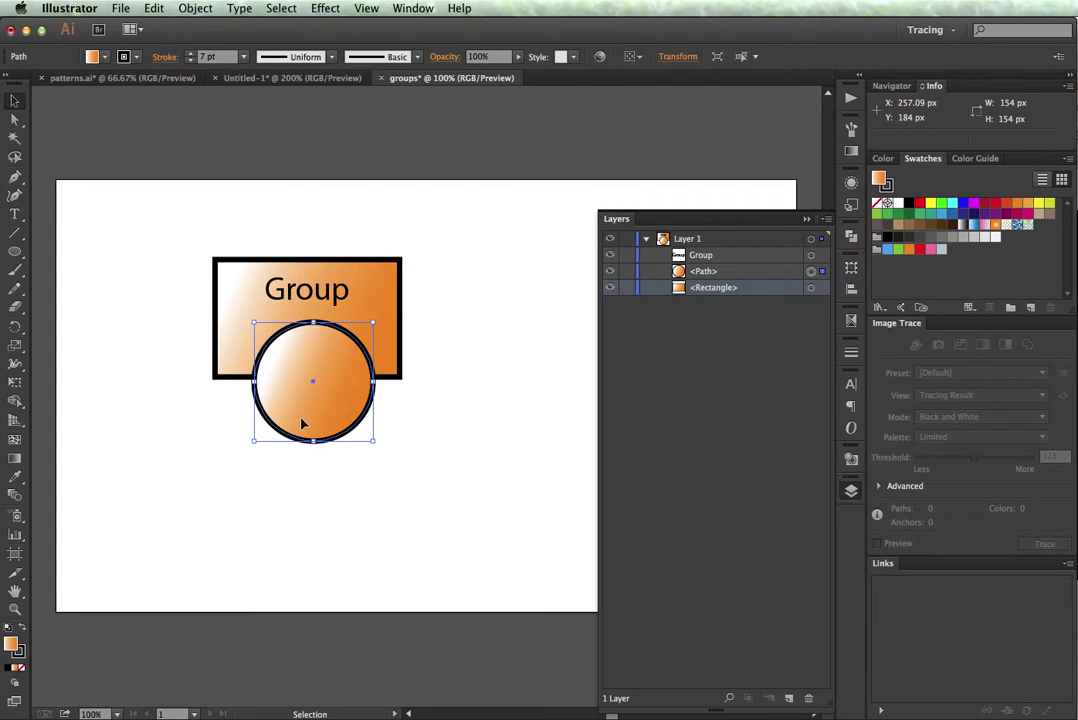
{"action": "left_click", "coordinate": [237, 306], "text": "shift"}
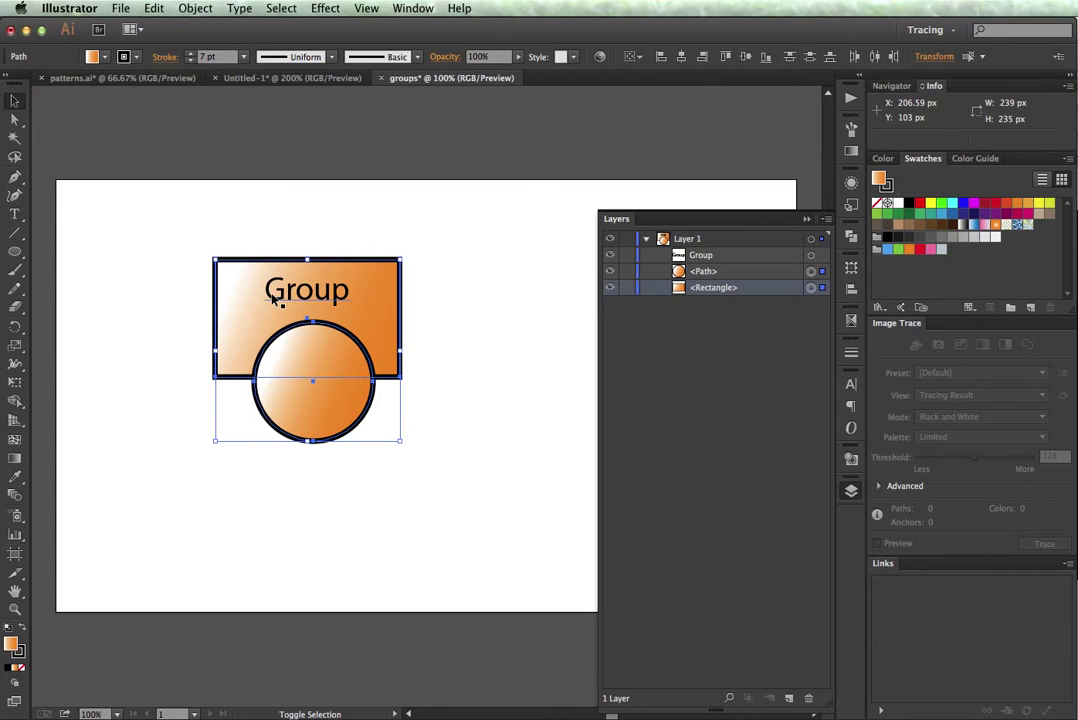
{"action": "left_click", "coordinate": [273, 300], "text": "shift"}
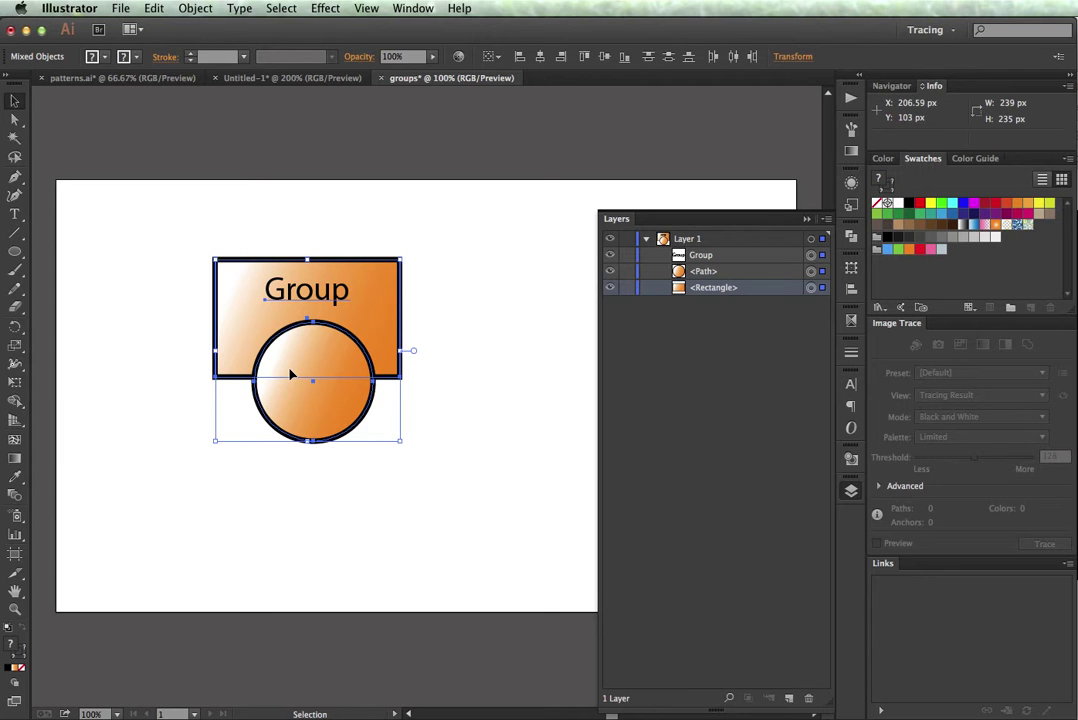
{"action": "left_click_drag", "start_coordinate": [298, 364], "coordinate": [323, 353]}
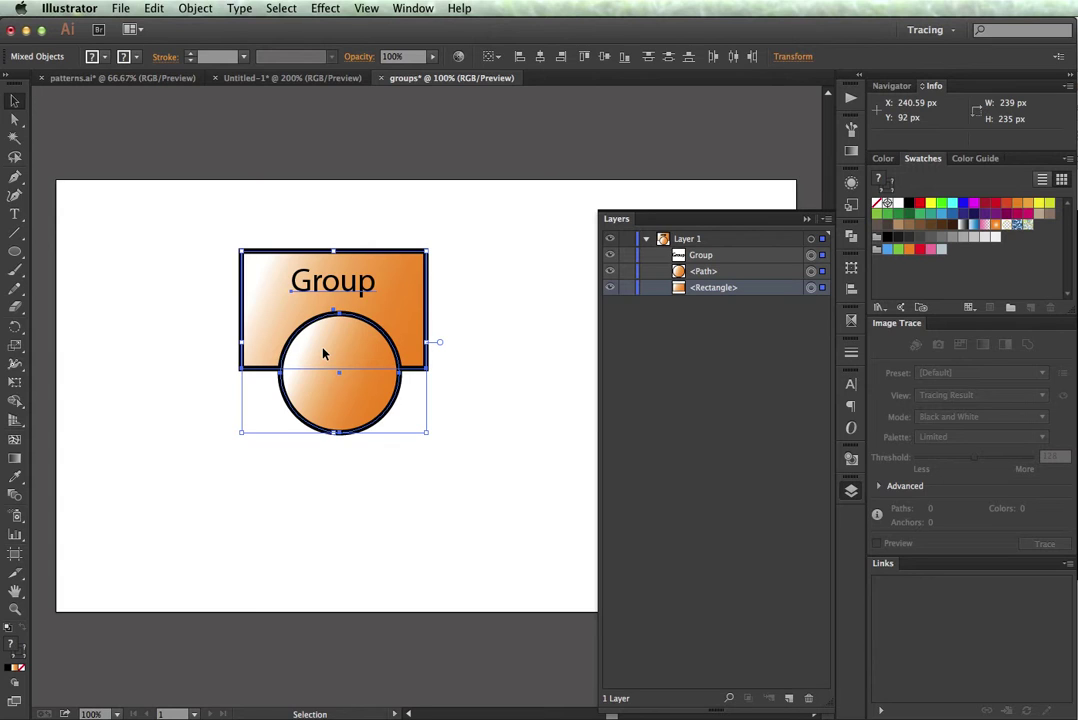
{"action": "left_click", "coordinate": [464, 436]}
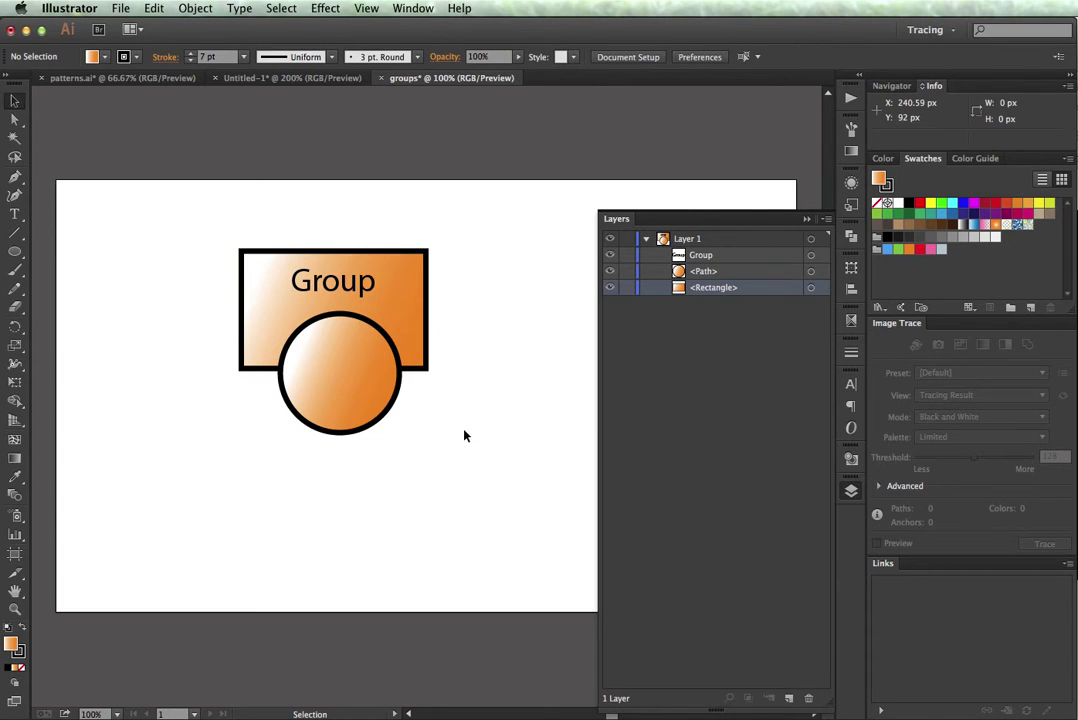
Group the circle, rectangle and Group text into a single object and clear the selection.
{"action": "left_click", "coordinate": [355, 414]}
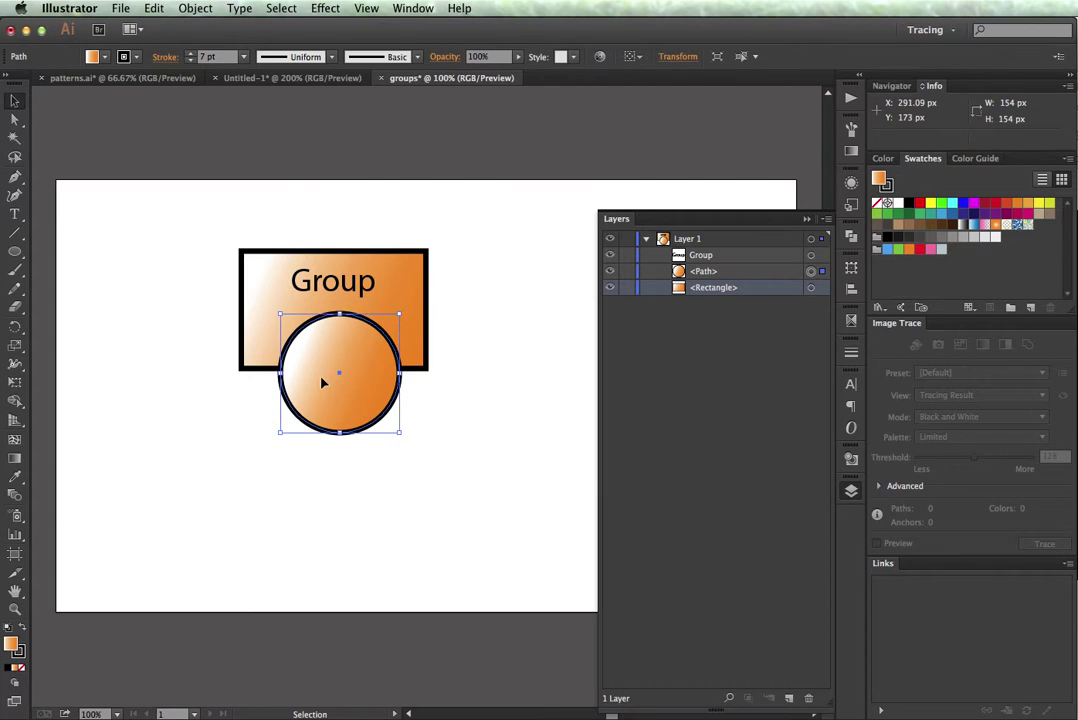
{"action": "left_click", "coordinate": [265, 343], "text": "shift"}
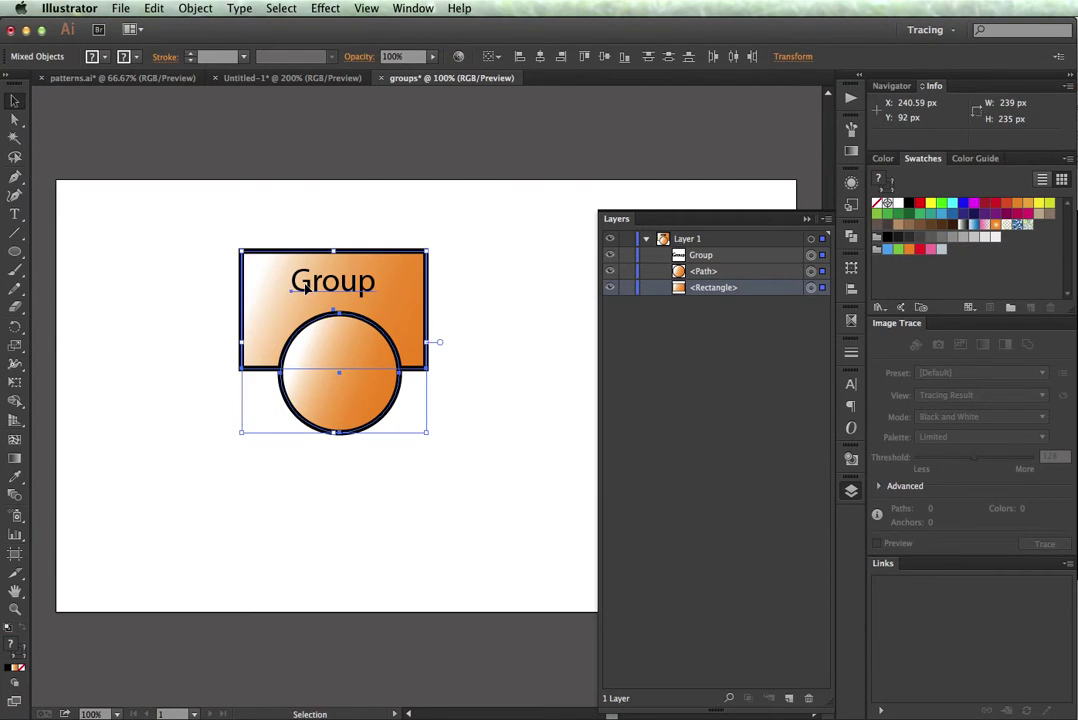
{"action": "left_click", "coordinate": [205, 8]}
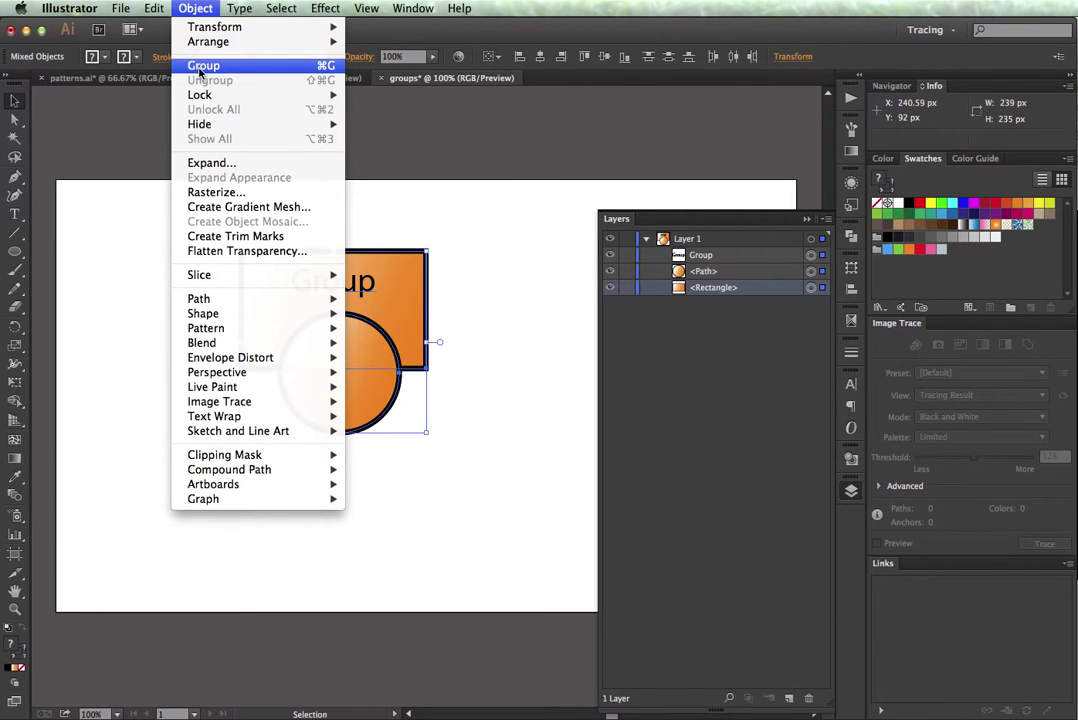
{"action": "left_click", "coordinate": [313, 66]}
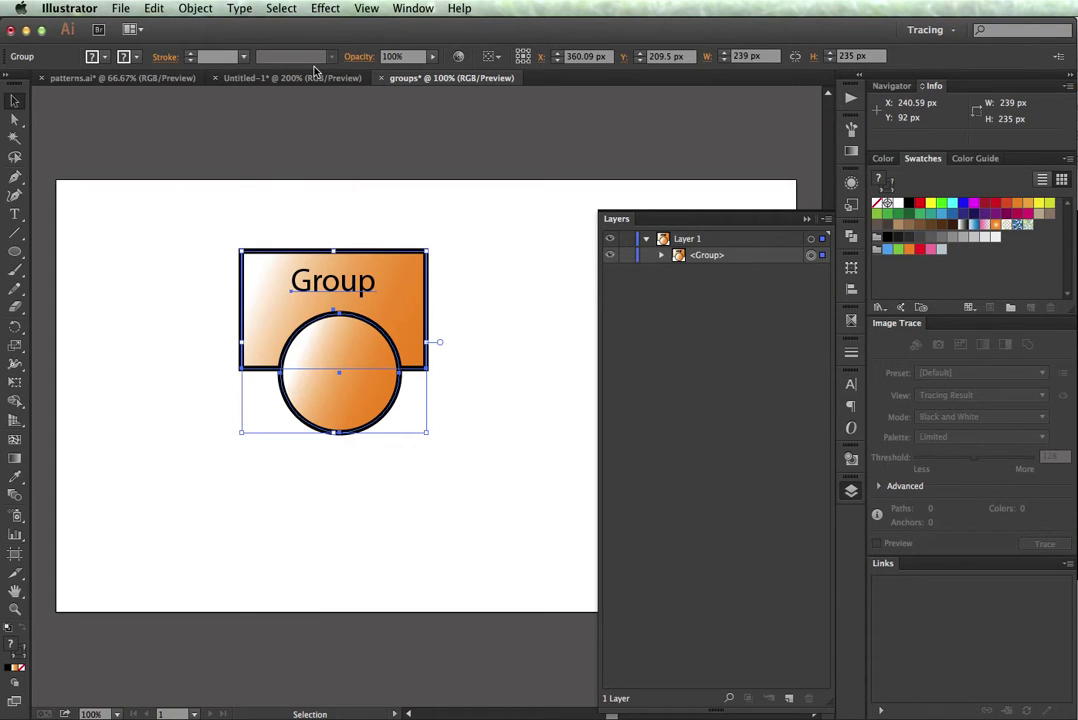
{"action": "left_click", "coordinate": [138, 279]}
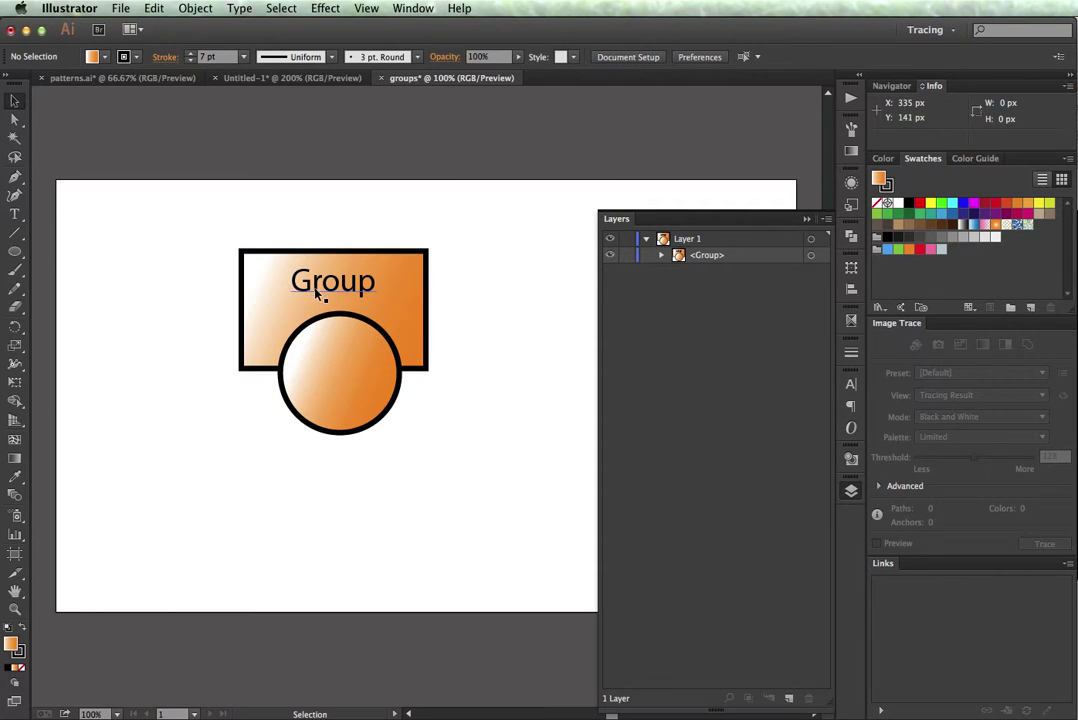
Move the group about 50 px left and 10 px up, and expand its contents in the layer list.
{"action": "left_click", "coordinate": [366, 366]}
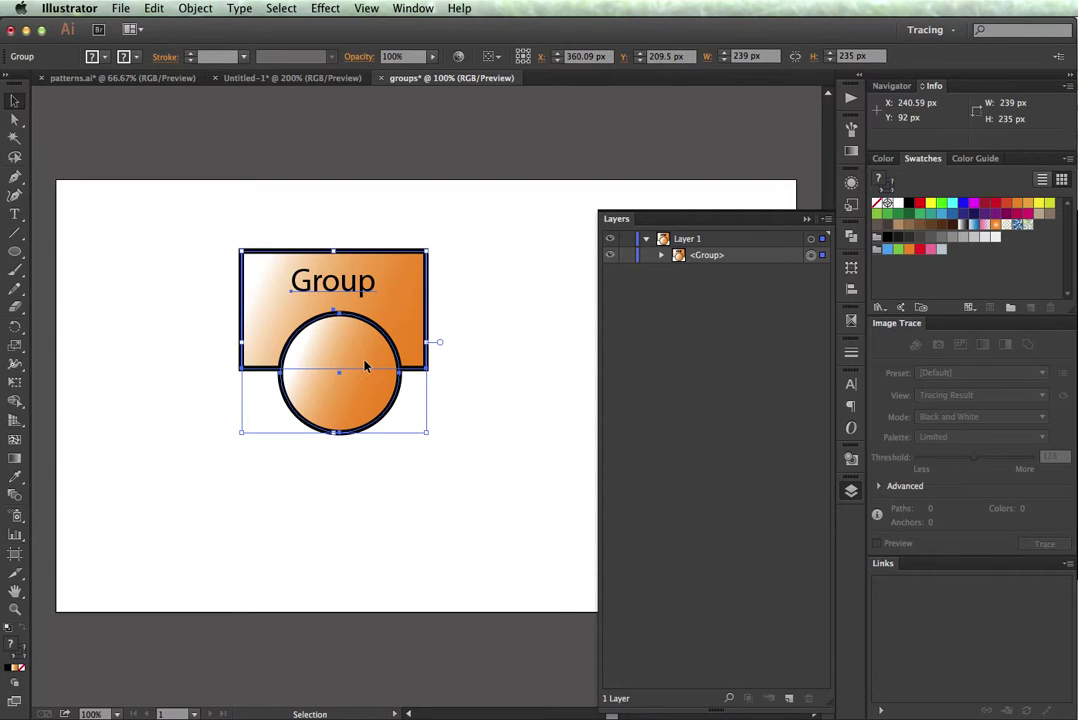
{"action": "left_click_drag", "start_coordinate": [366, 366], "coordinate": [296, 341]}
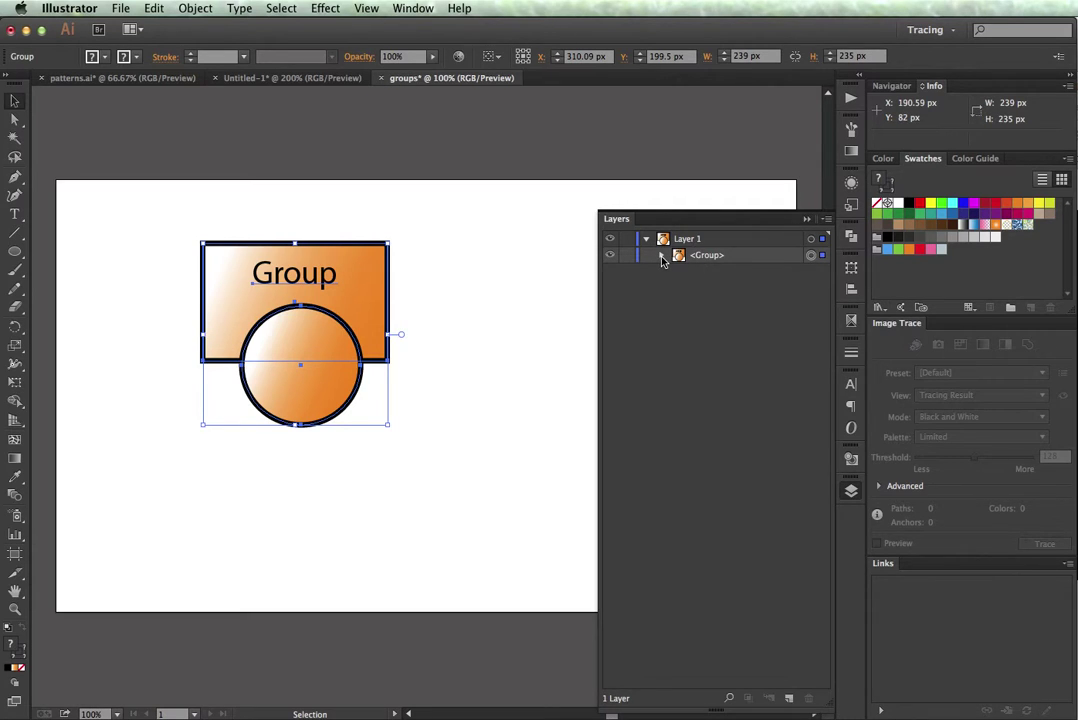
{"action": "left_click", "coordinate": [661, 256]}
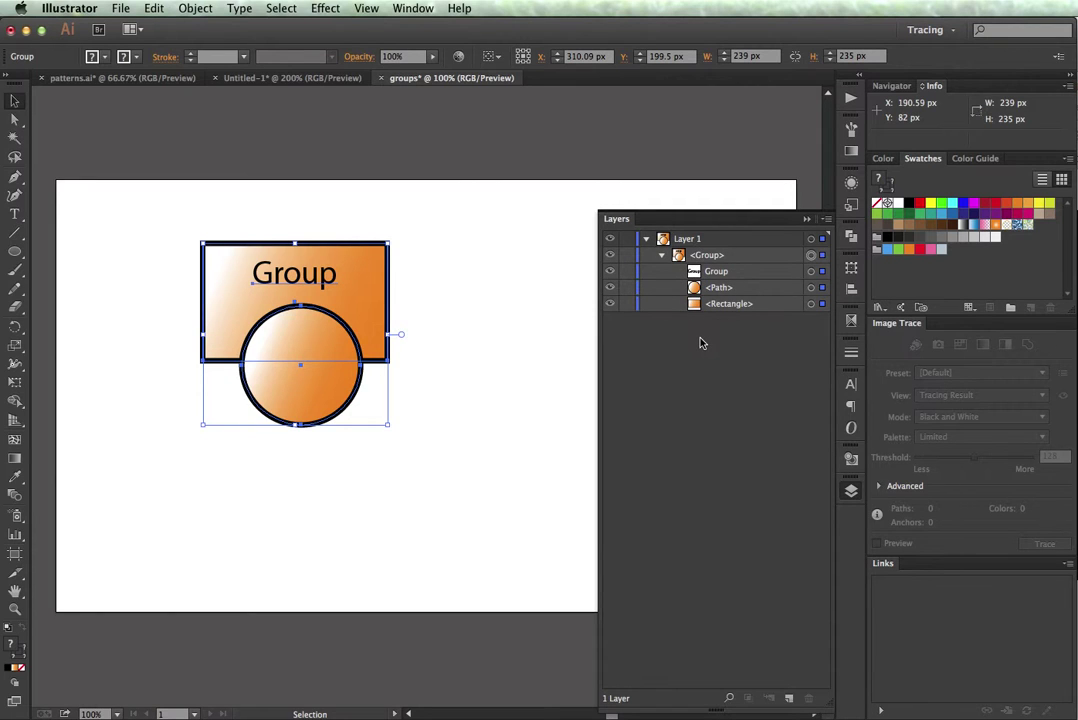
{"action": "left_click", "coordinate": [450, 385]}
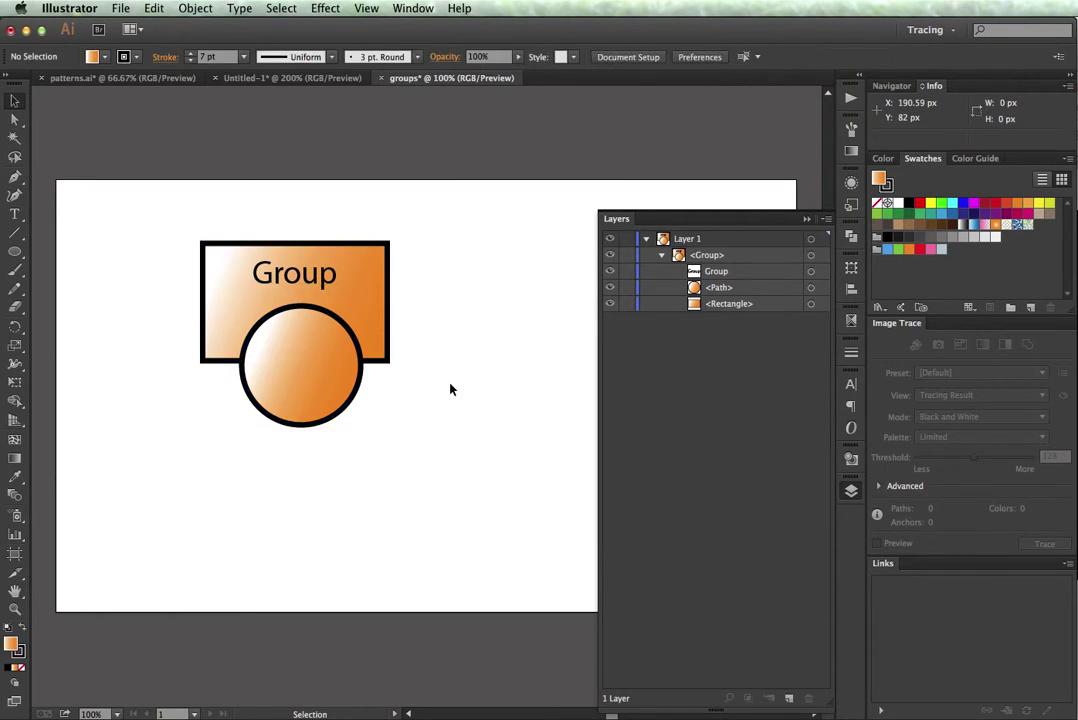
Bring the rectangle in front of the circle within the group's stacking order and return it behind the circle.
{"action": "key", "text": "ctrl+z"}
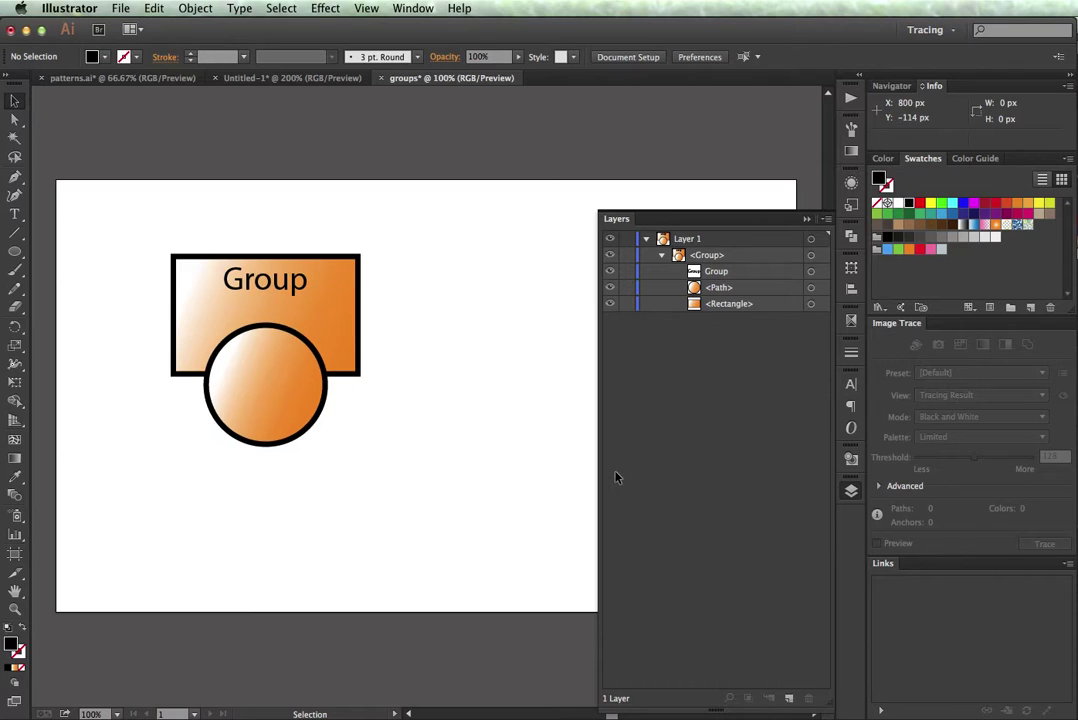
{"action": "left_click", "coordinate": [718, 305]}
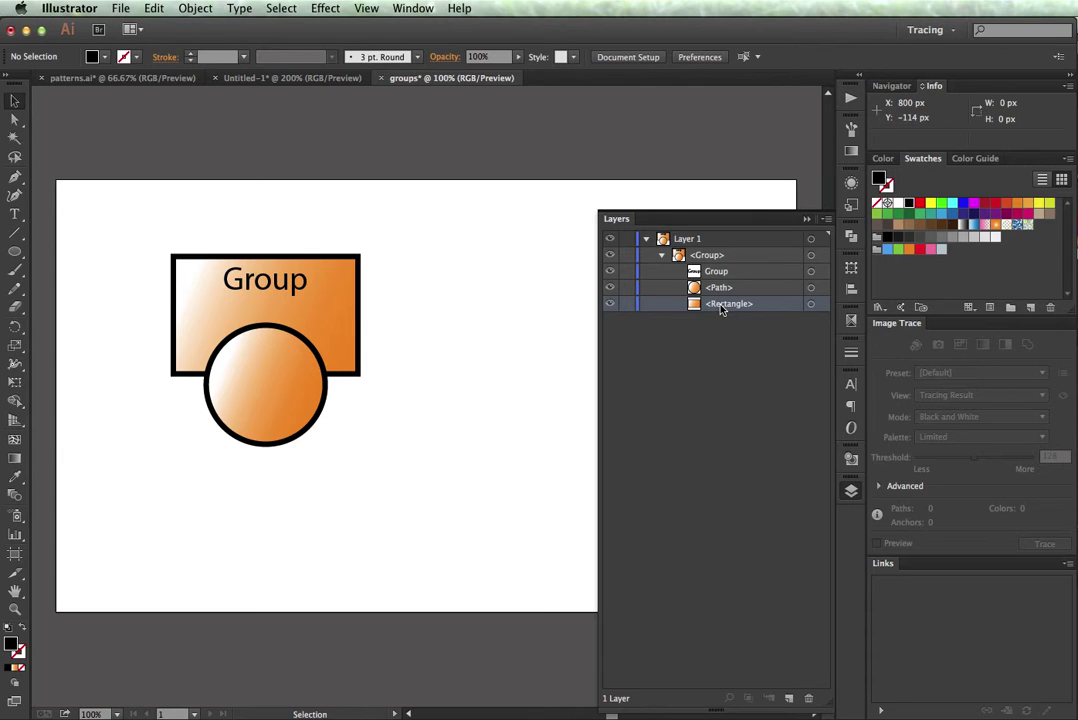
{"action": "left_click_drag", "start_coordinate": [722, 308], "coordinate": [716, 283]}
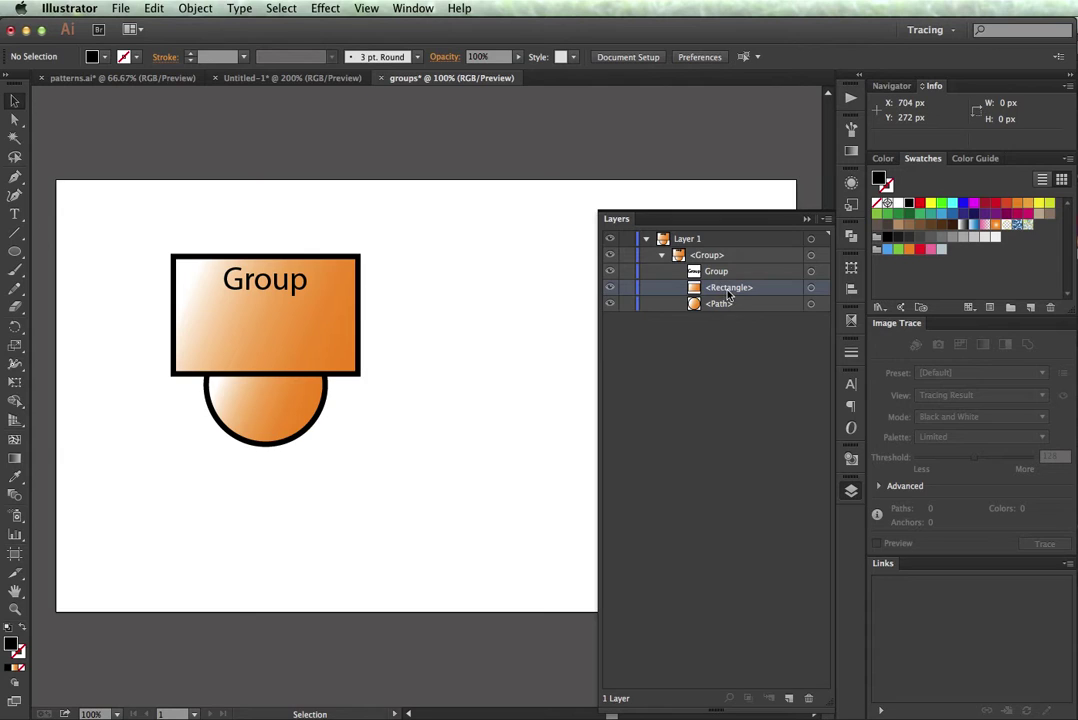
{"action": "mouse_move", "coordinate": [728, 292]}
{"action": "left_mouse_down"}
{"action": "mouse_move", "coordinate": [736, 310]}
{"action": "mouse_move", "coordinate": [726, 308]}
{"action": "left_mouse_up"}
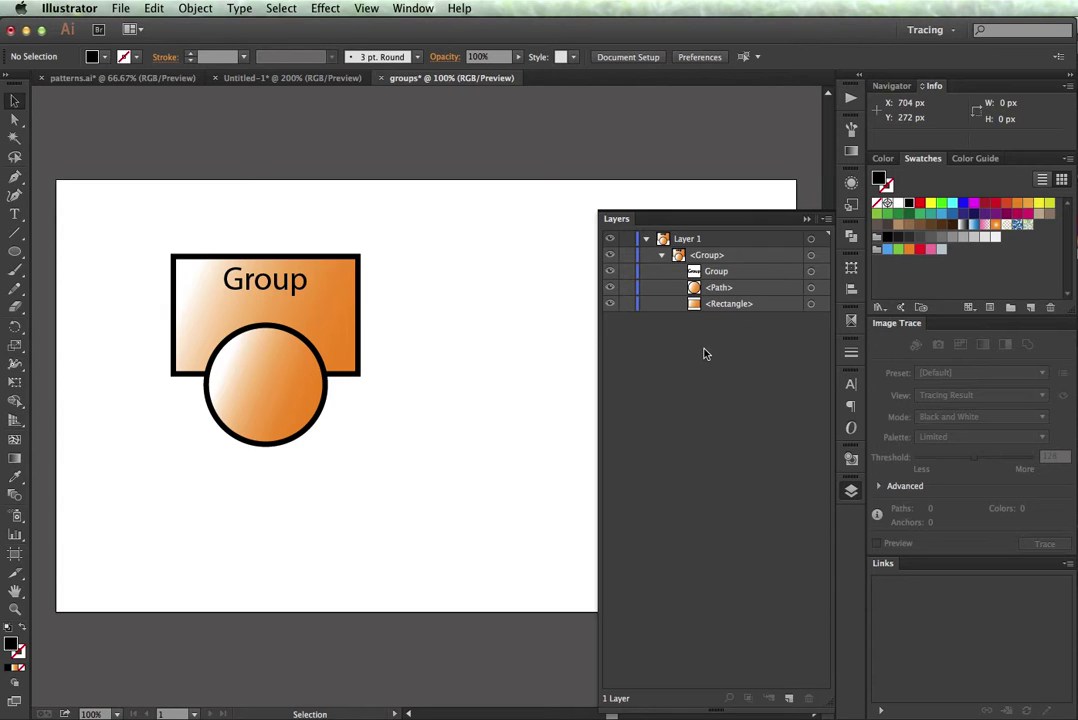
Select the whole group through its circle with the Selection tool, and clear the selection.
{"action": "left_click_drag", "start_coordinate": [265, 390], "coordinate": [294, 376]}
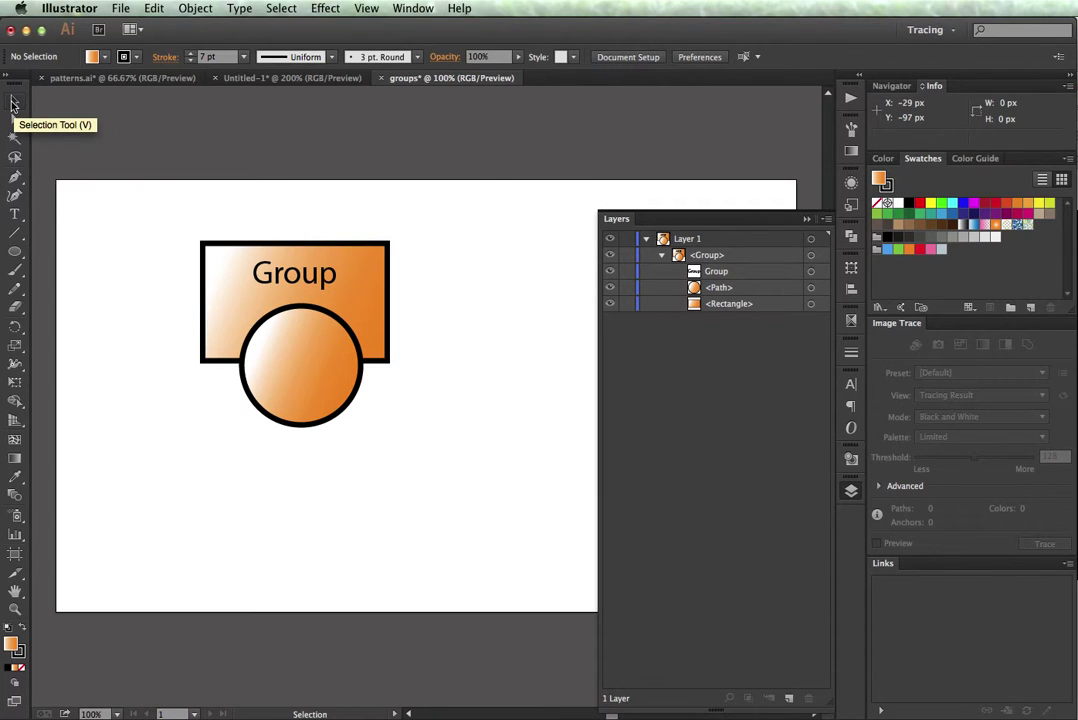
{"action": "left_click", "coordinate": [309, 379]}
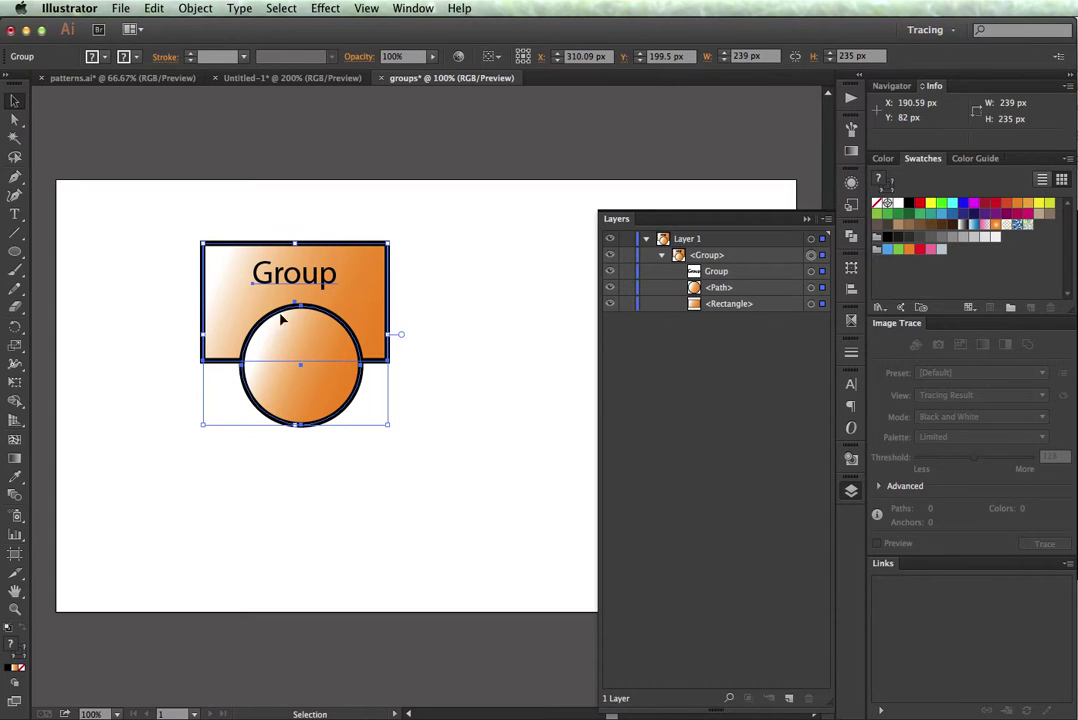
{"action": "left_click", "coordinate": [416, 393]}
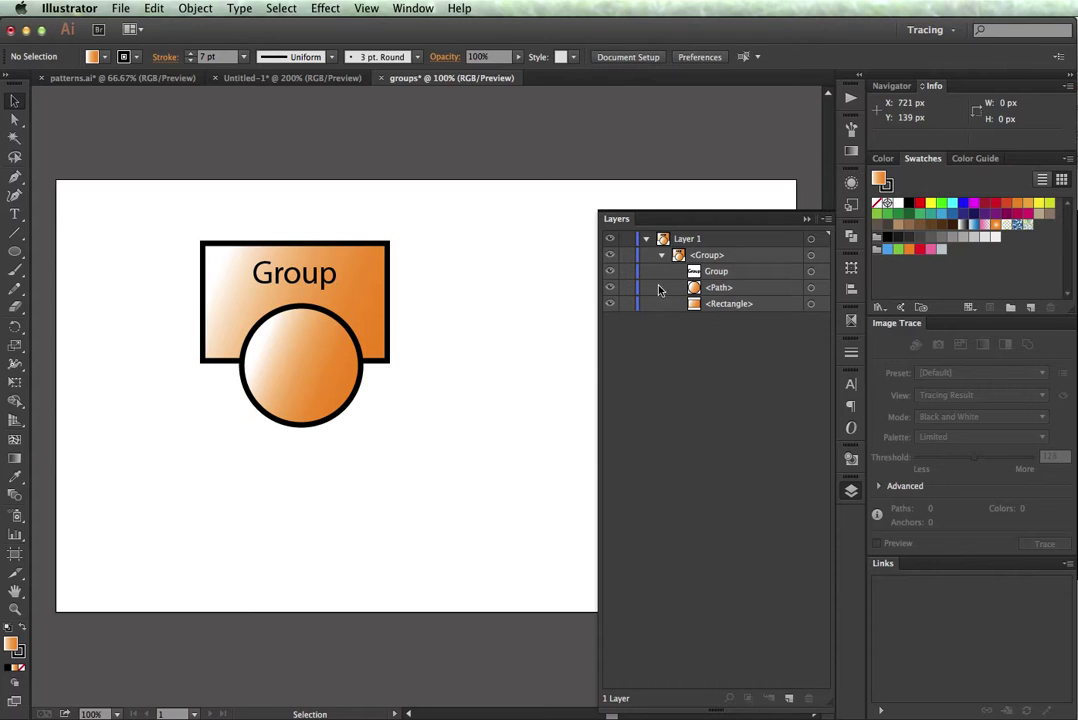
Target the Group text and the circle individually within the group, moving the text 1 px down and the circle 8 px left and 6 px up.
{"action": "left_click", "coordinate": [811, 272]}
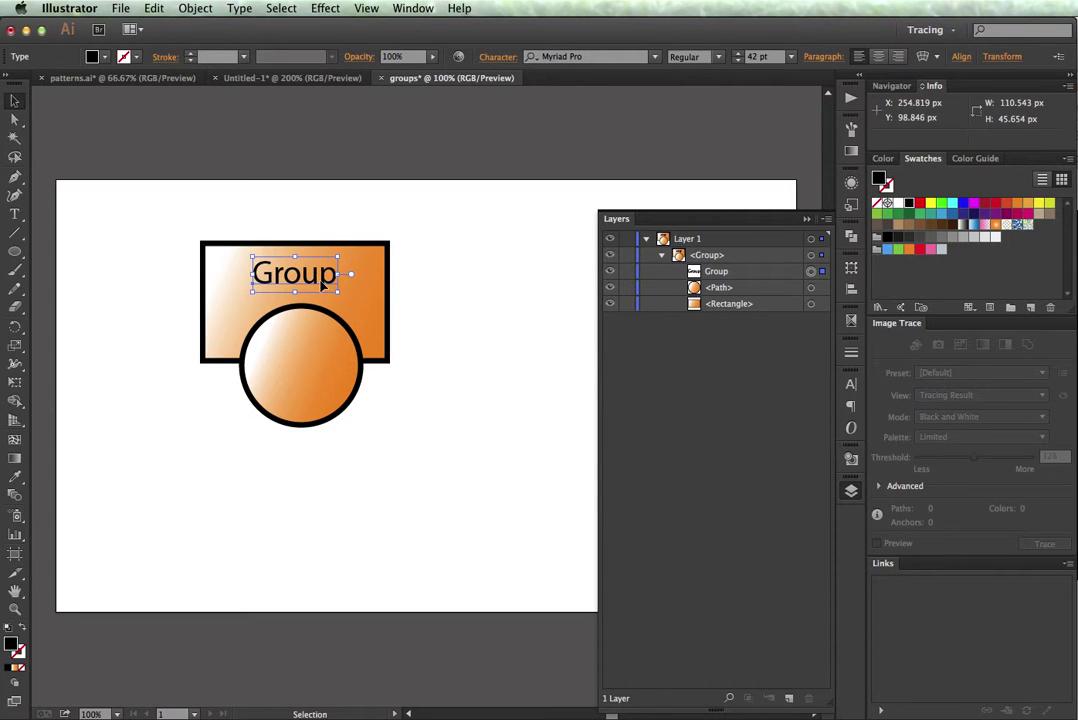
{"action": "left_click_drag", "start_coordinate": [322, 285], "coordinate": [322, 285]}
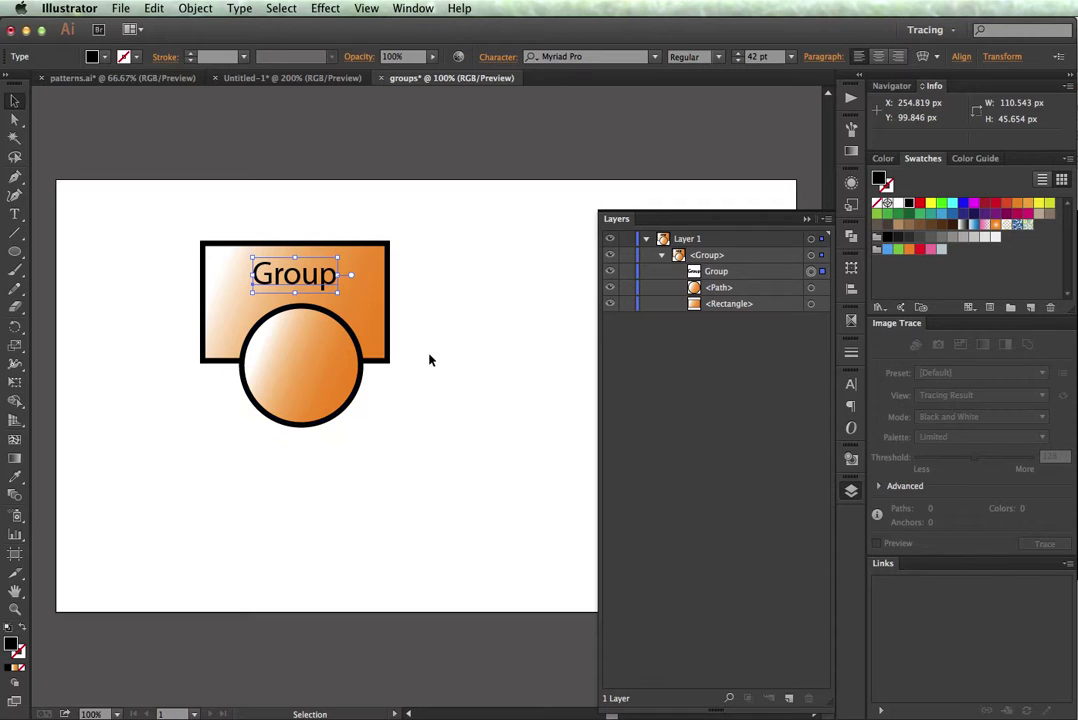
{"action": "left_click", "coordinate": [810, 288]}
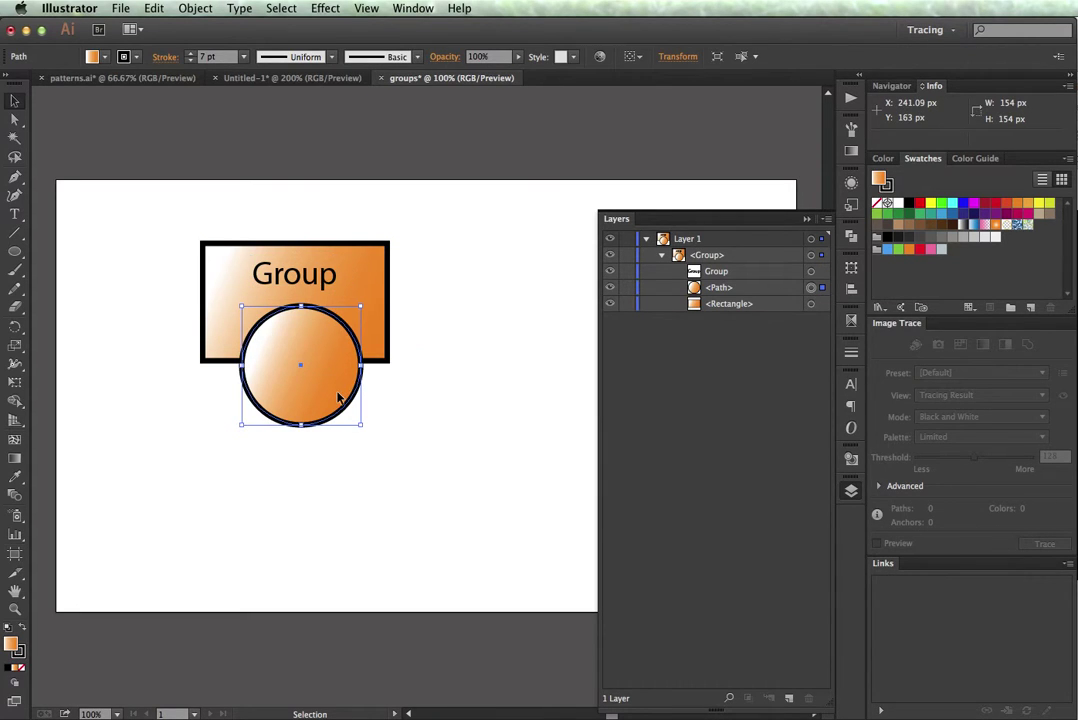
{"action": "left_click_drag", "start_coordinate": [341, 400], "coordinate": [279, 389]}
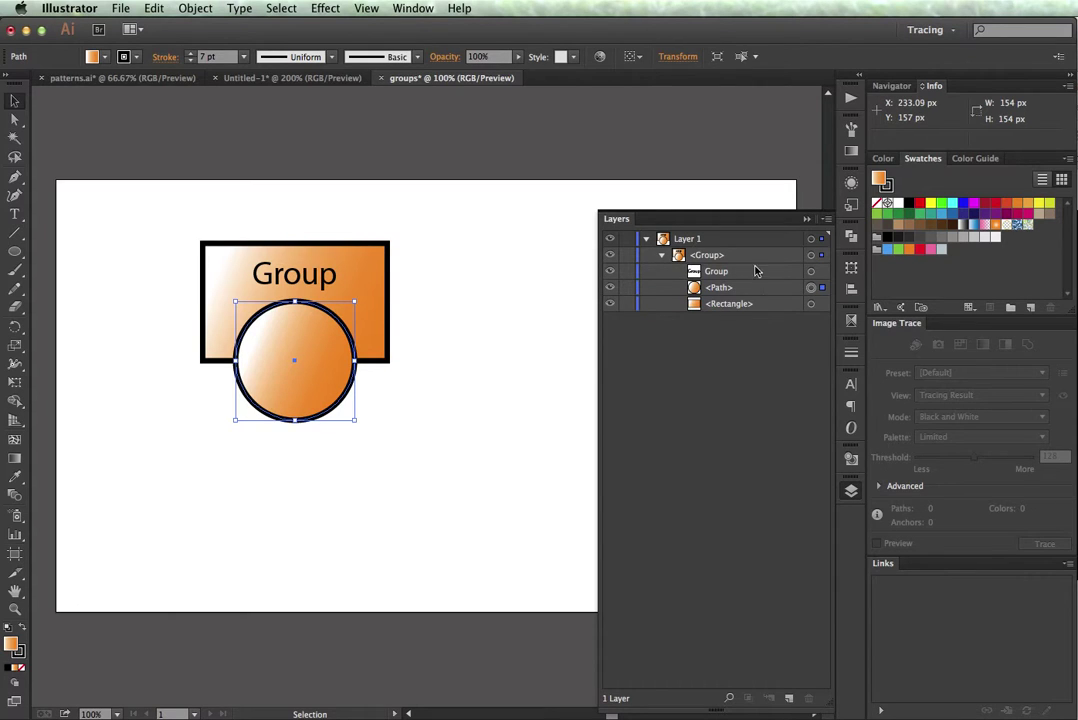
Move the whole group 38 px left and 17 px up, and move all Layer 1 artwork 48 px down.
{"action": "left_click", "coordinate": [811, 256]}
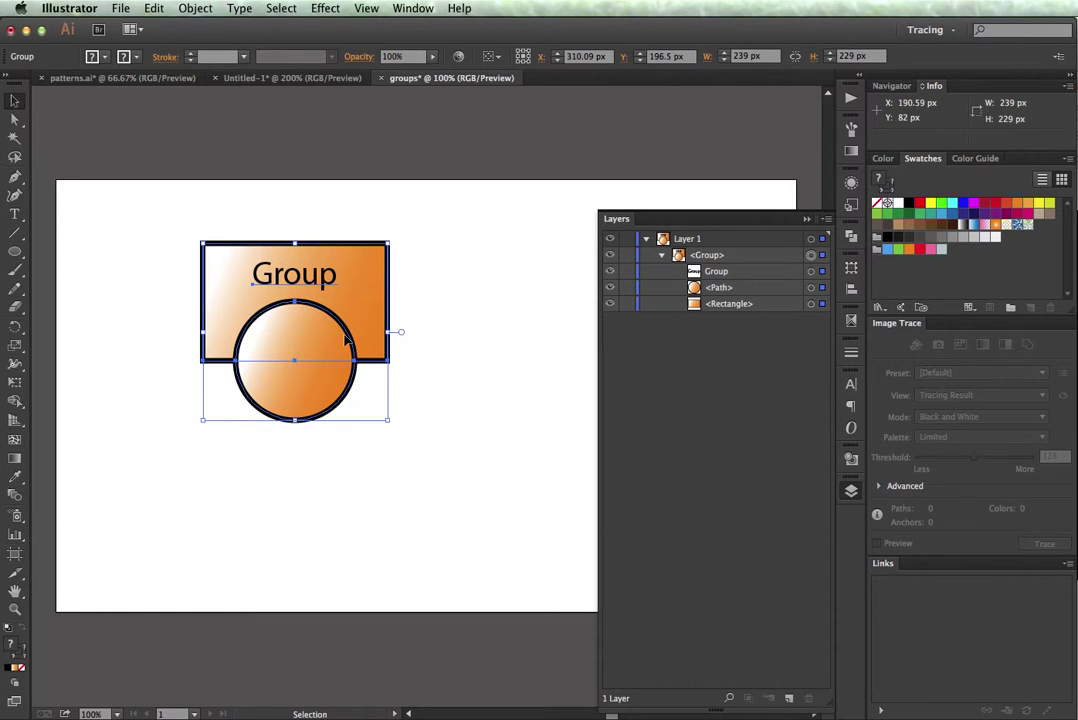
{"action": "left_click_drag", "start_coordinate": [270, 352], "coordinate": [242, 333]}
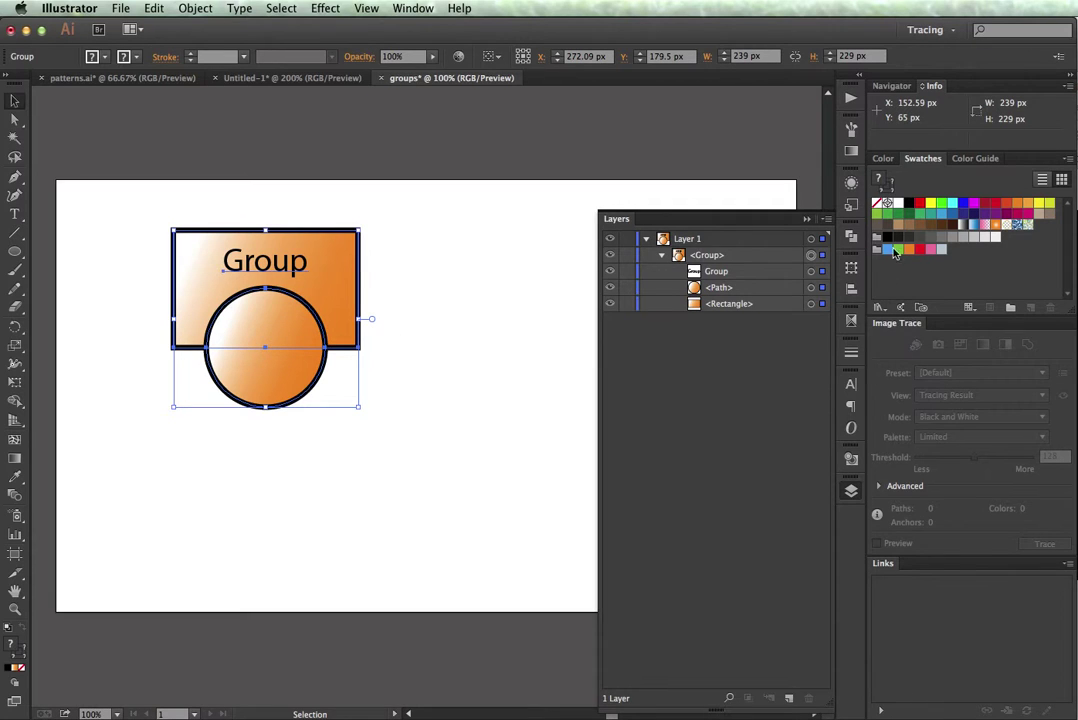
{"action": "left_click", "coordinate": [811, 240]}
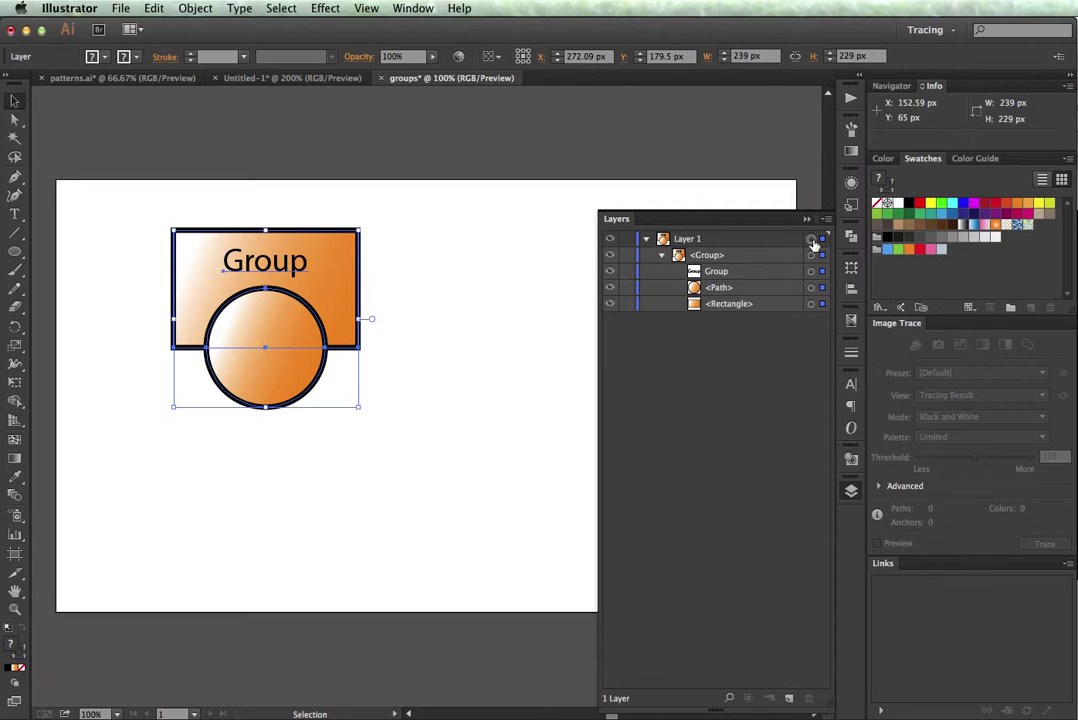
{"action": "left_click_drag", "start_coordinate": [326, 285], "coordinate": [326, 333]}
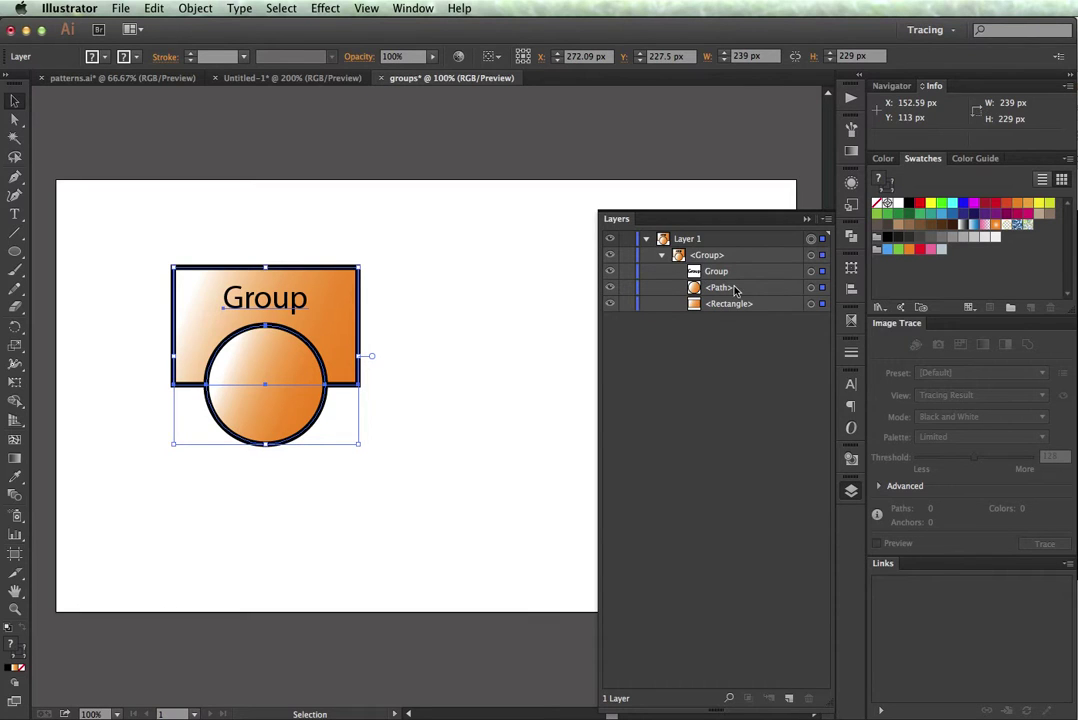
Target the Group text in the layer list, select only the circle with the Direct Selection tool, and clear the selection.
{"action": "left_click", "coordinate": [810, 272]}
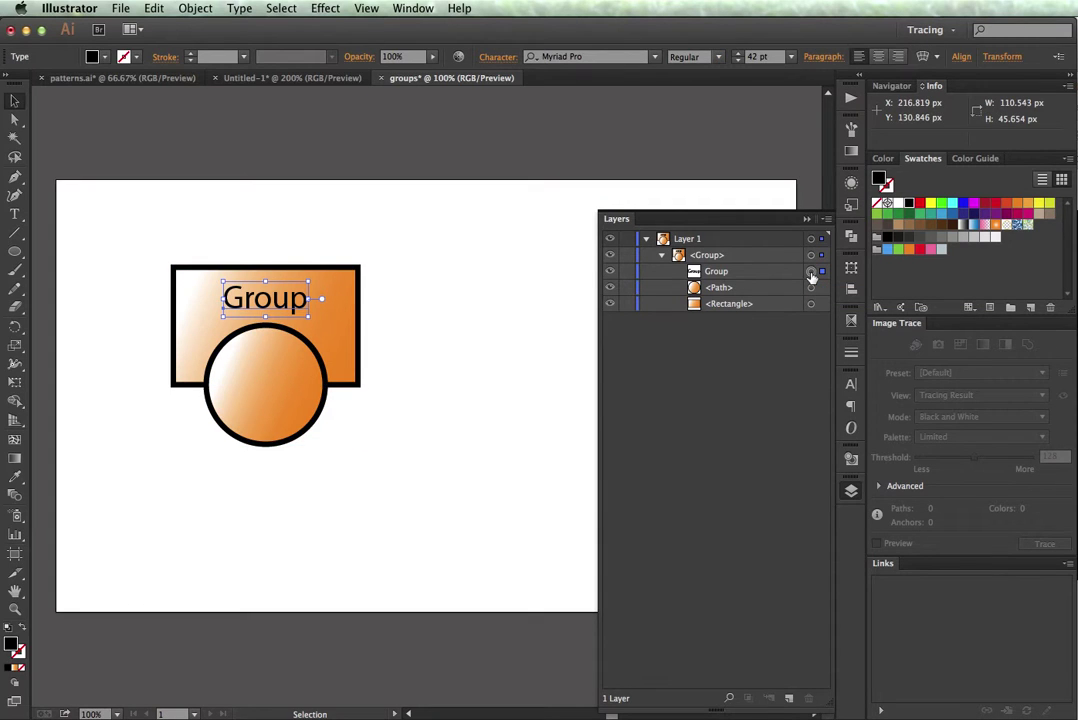
{"action": "left_click", "coordinate": [13, 121]}
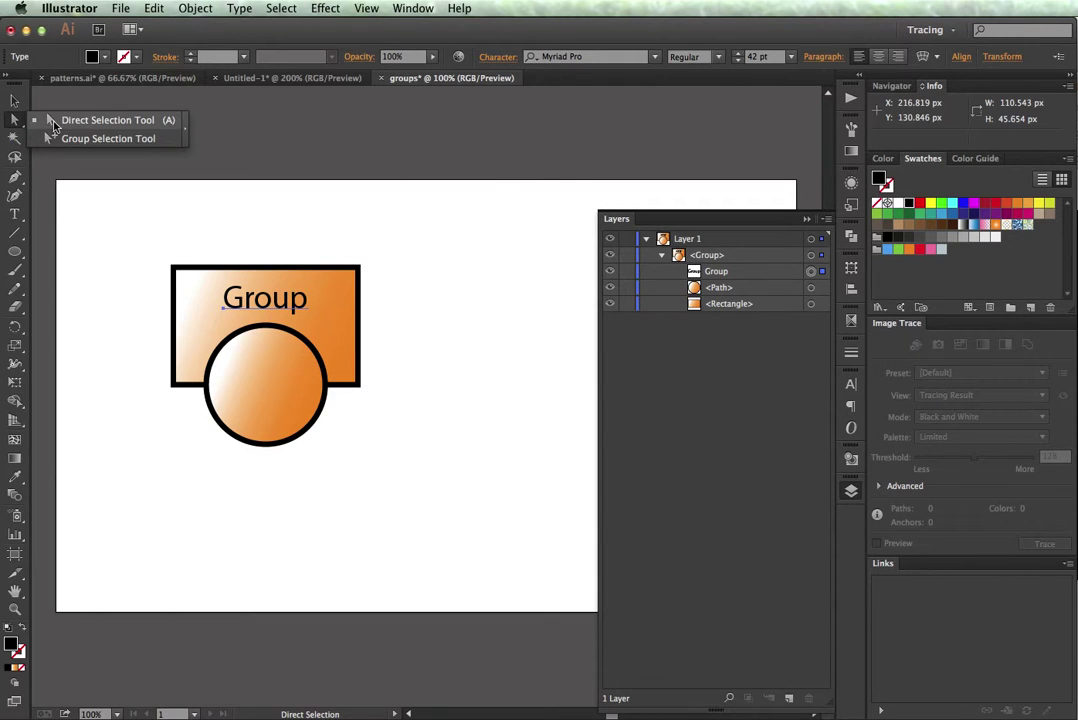
{"action": "left_click", "coordinate": [53, 121]}
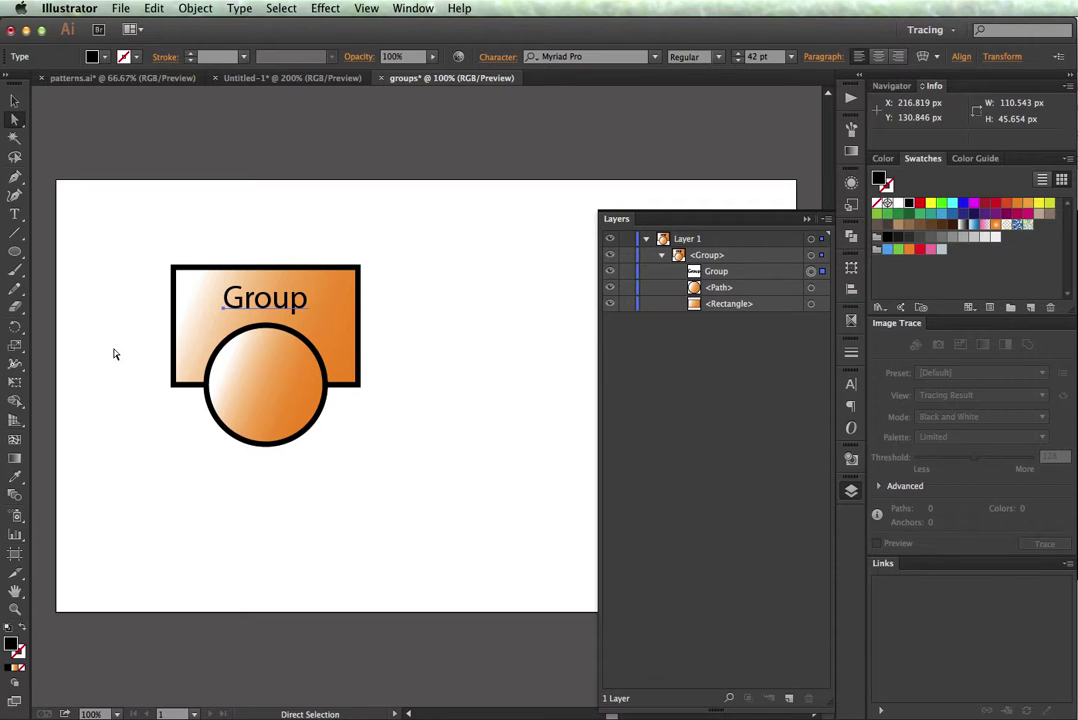
{"action": "left_click", "coordinate": [248, 421]}
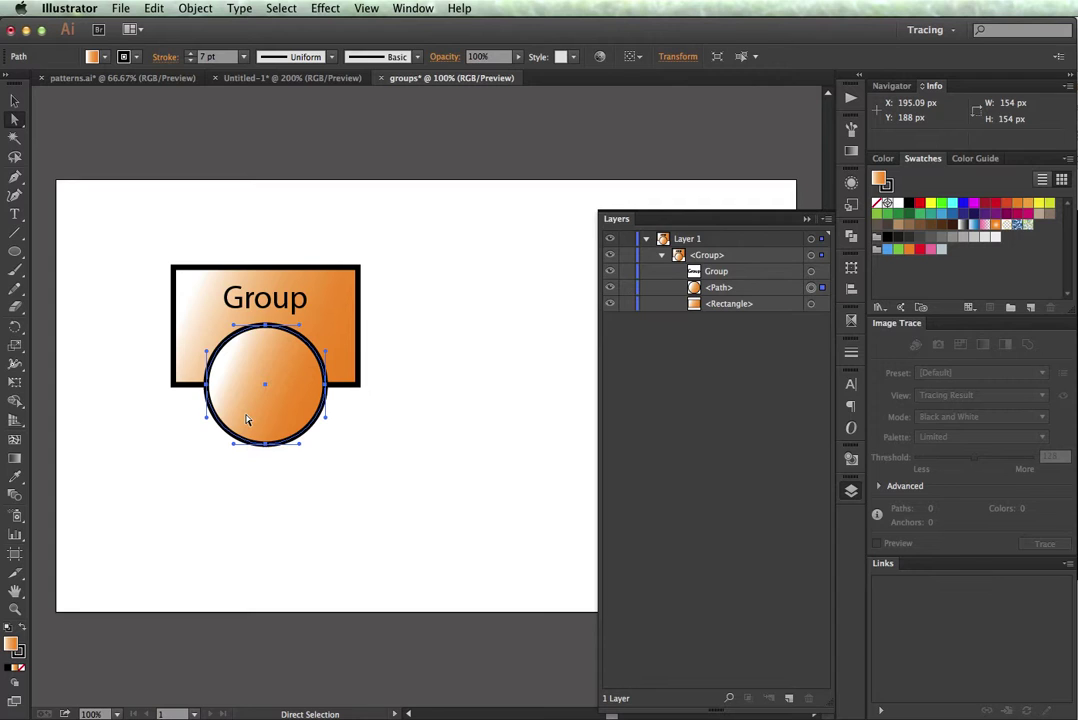
{"action": "left_click_drag", "start_coordinate": [248, 421], "coordinate": [249, 421]}
{"action": "left_click", "coordinate": [262, 456]}
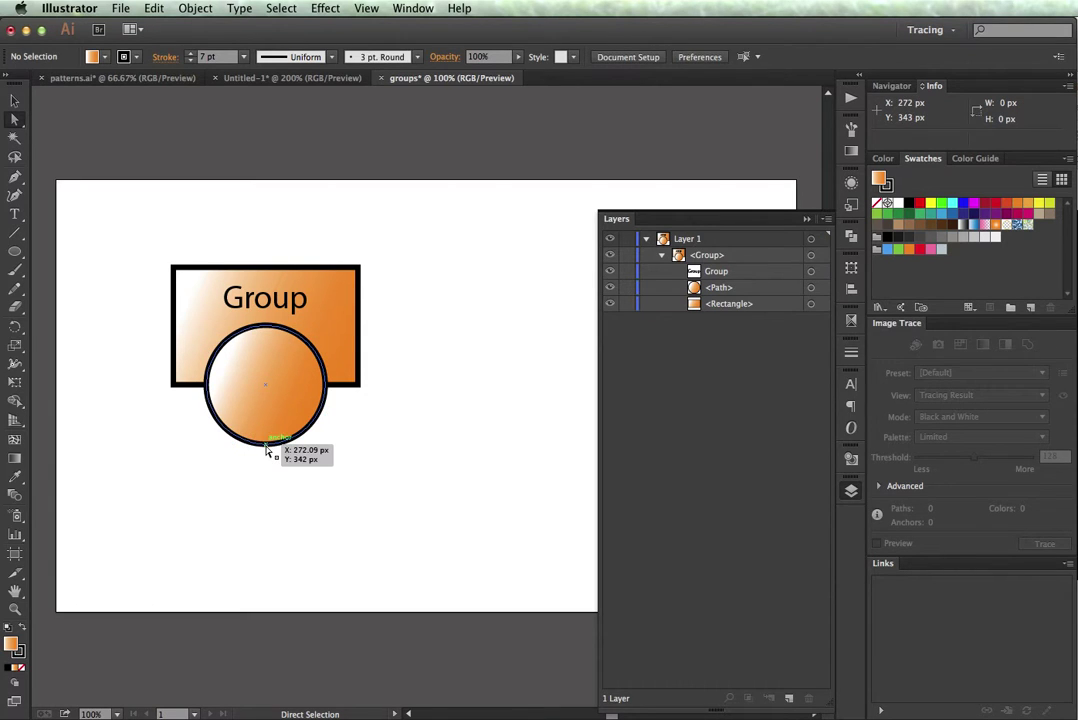
Try reshaping the grouped circle by pulling its bottom anchor point and its lower-right path segment outward, undoing each change.
{"action": "left_click", "coordinate": [262, 443]}
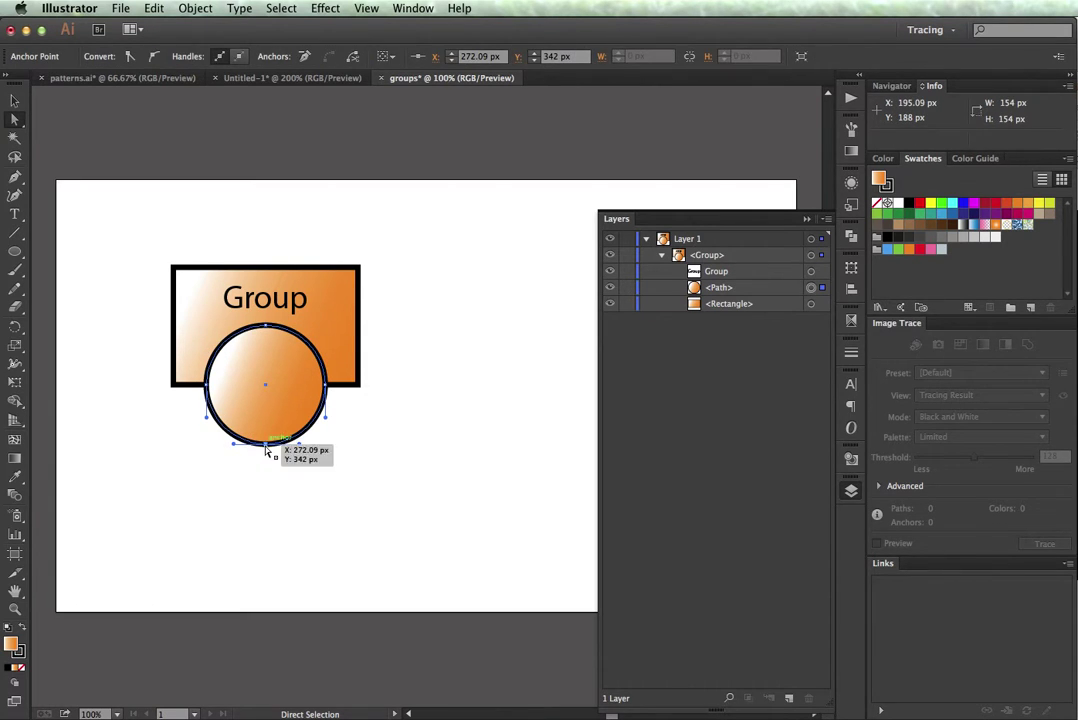
{"action": "left_click_drag", "start_coordinate": [265, 443], "coordinate": [304, 449]}
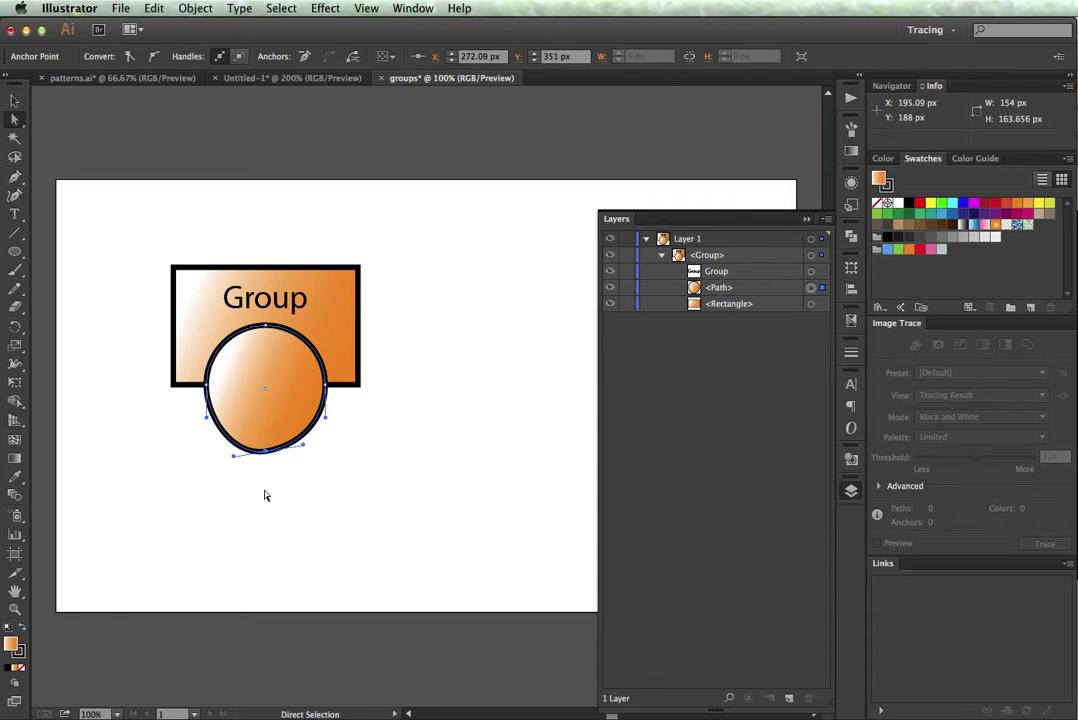
{"action": "key", "text": "super+z"}
{"action": "key", "text": "super+z"}
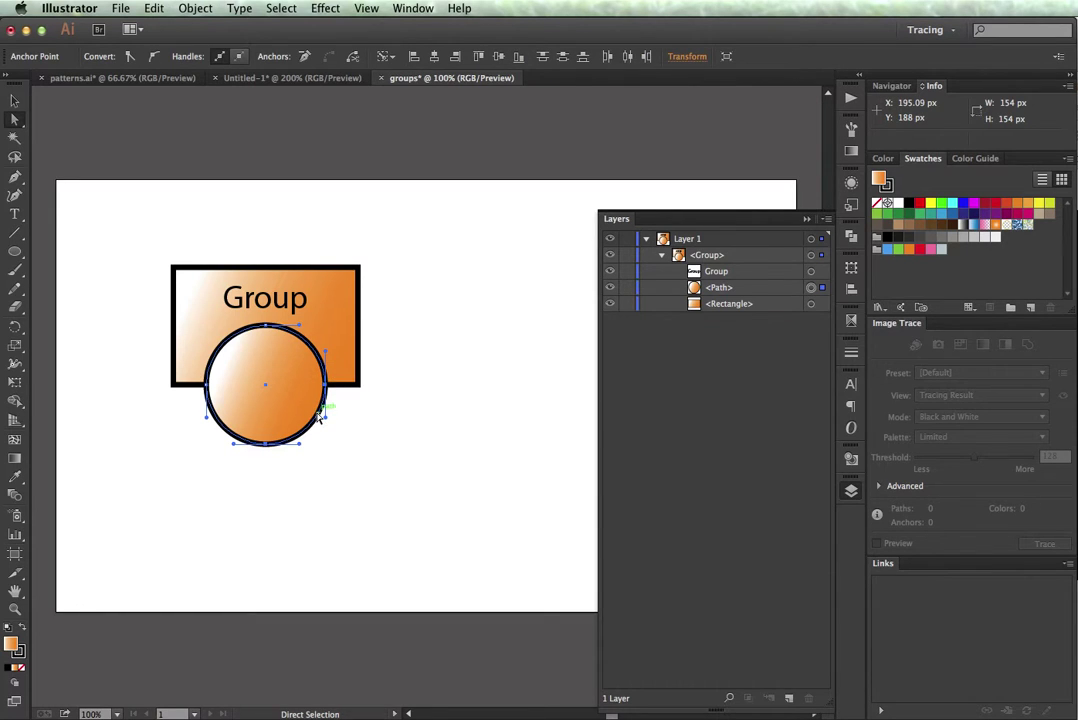
{"action": "left_click_drag", "start_coordinate": [318, 418], "coordinate": [337, 430]}
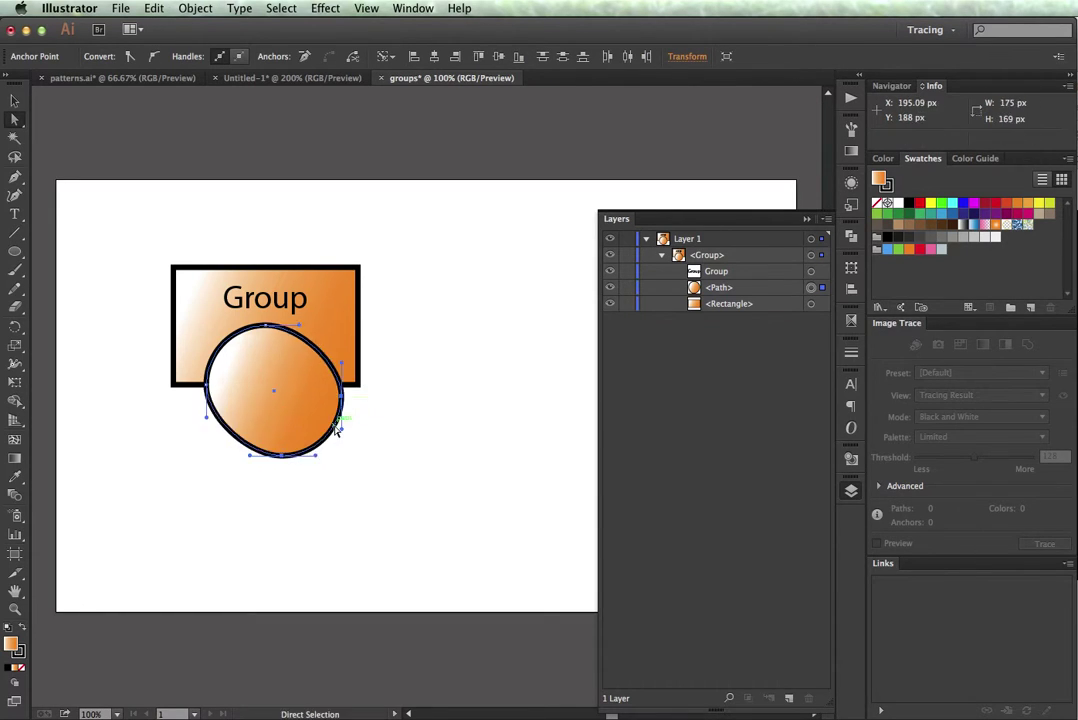
{"action": "key", "text": "super+z"}
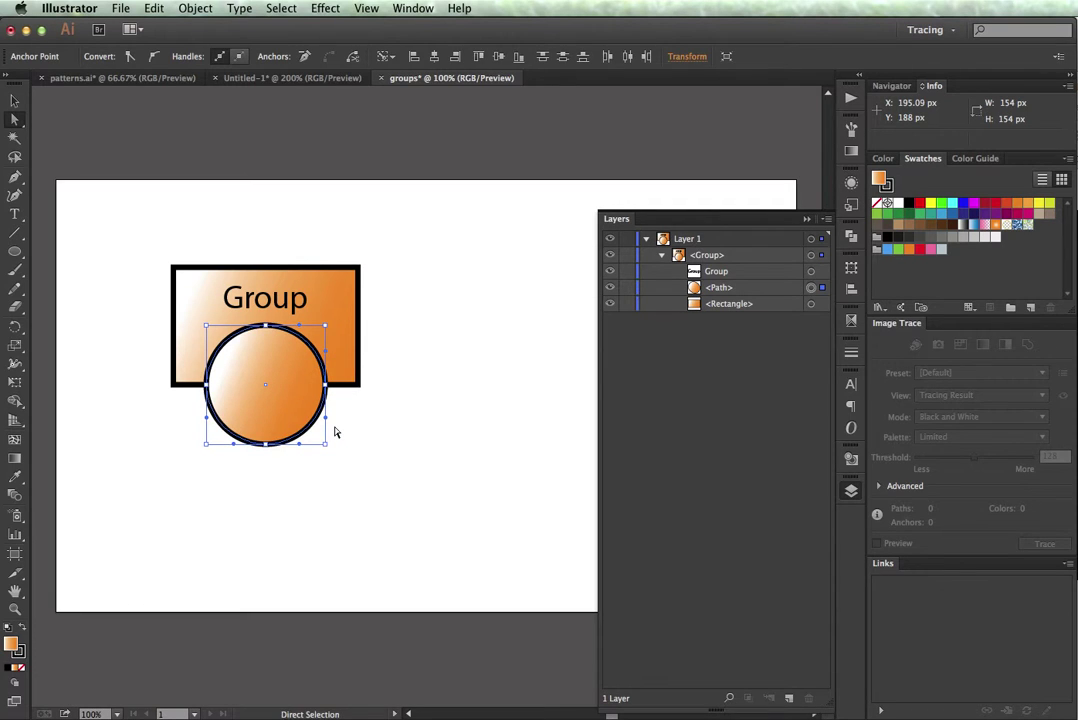
Select the rectangle and its upper-right anchor point with the Direct Selection tool, and move the Group text 10 px up.
{"action": "left_click", "coordinate": [336, 320]}
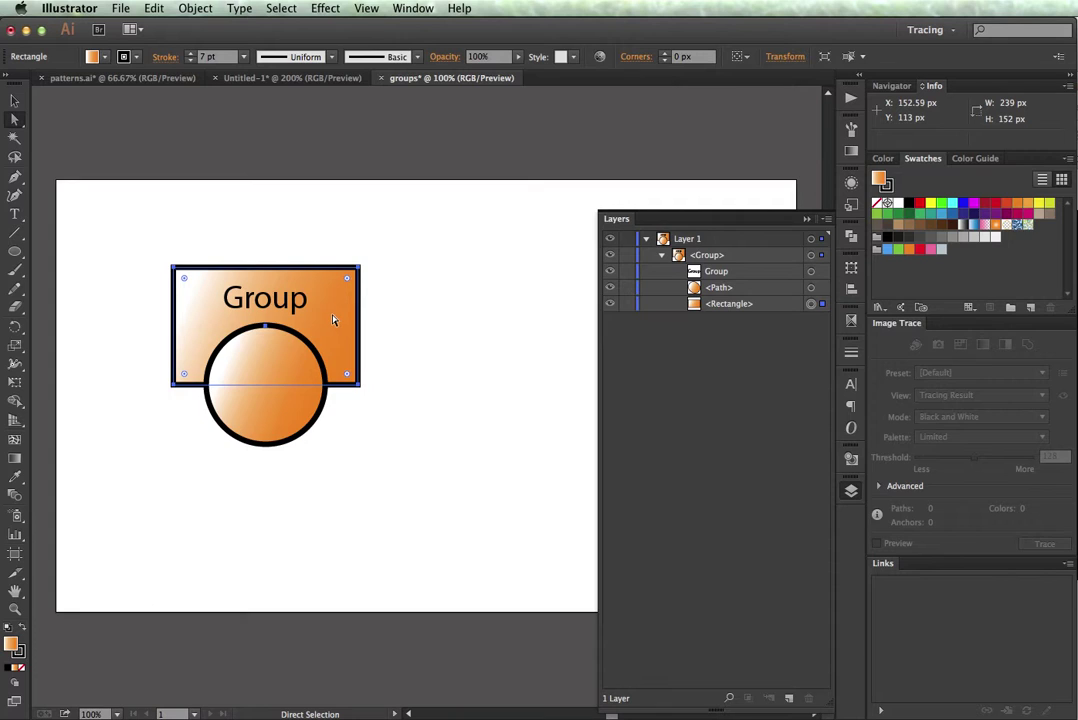
{"action": "left_click", "coordinate": [357, 270]}
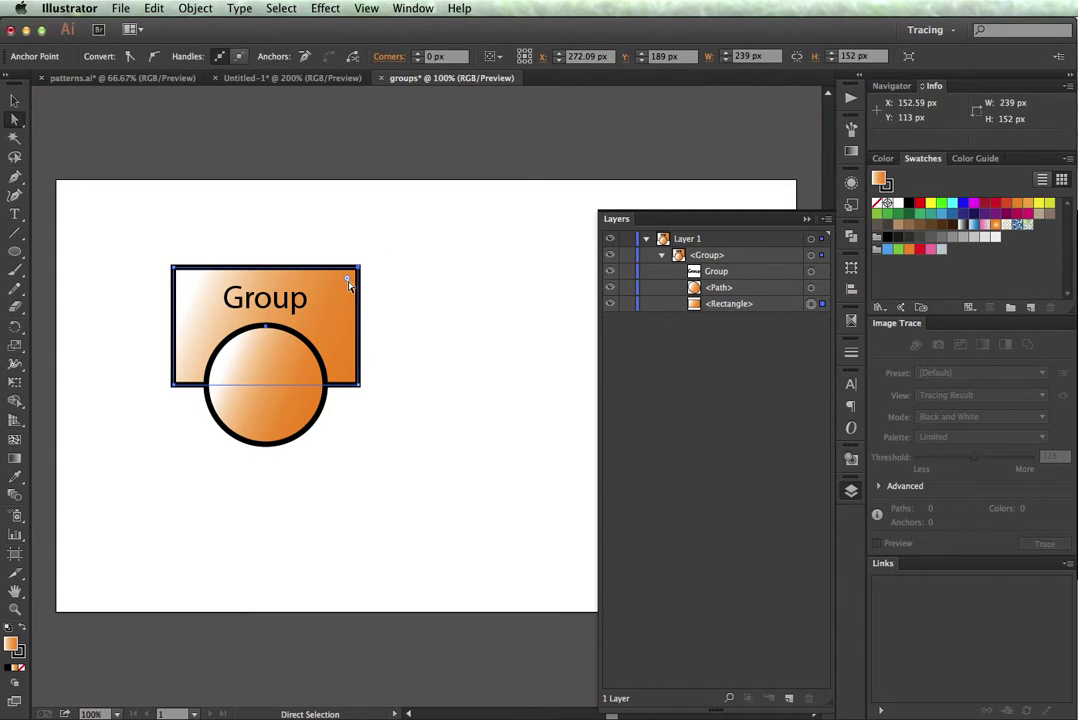
{"action": "left_click", "coordinate": [288, 311]}
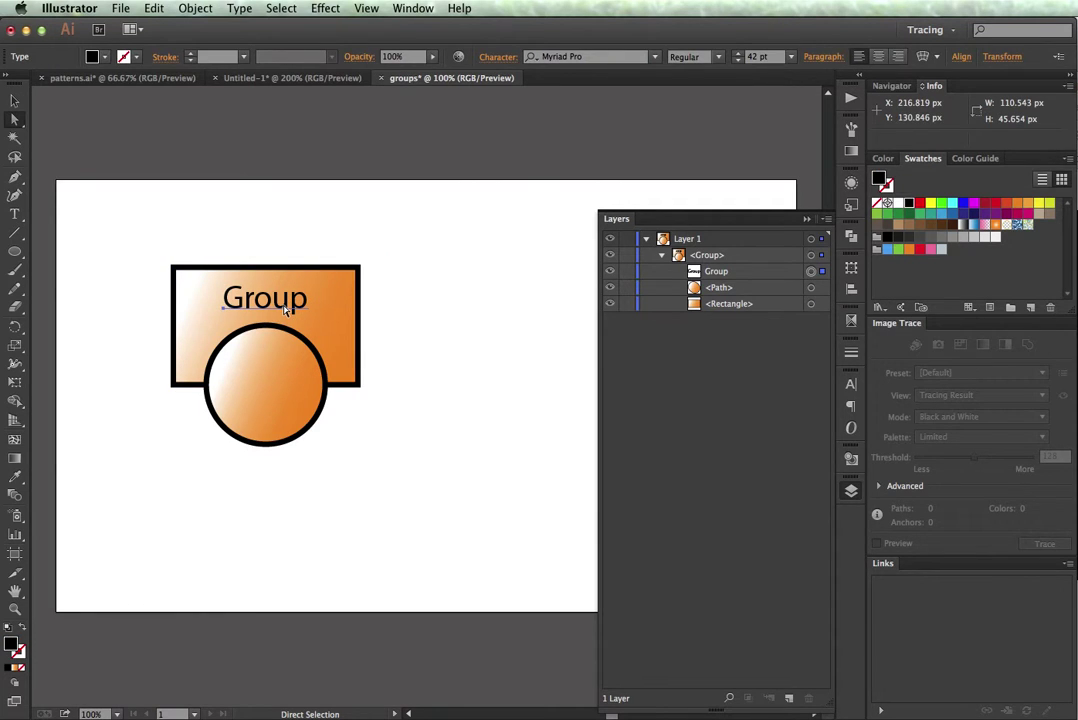
{"action": "mouse_move", "coordinate": [285, 310]}
{"action": "left_mouse_down"}
{"action": "mouse_move", "coordinate": [279, 300]}
{"action": "mouse_move", "coordinate": [289, 303]}
{"action": "left_mouse_up"}
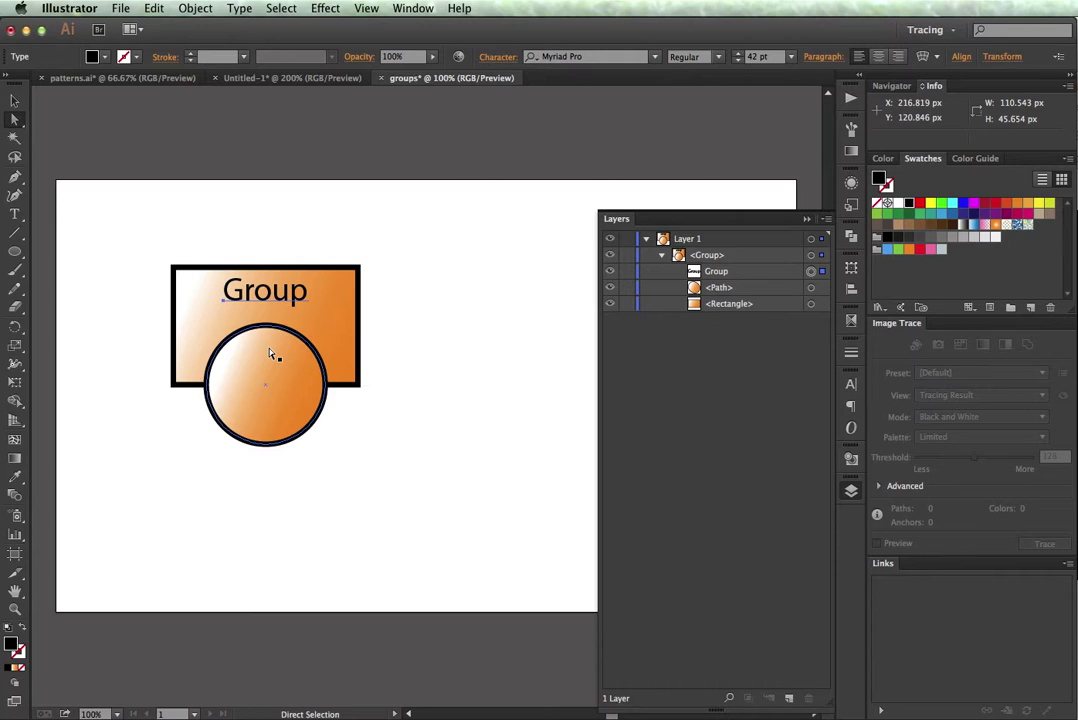
Add the rectangle to the text selection, move both 14 px up without the circle, and clear the selection.
{"action": "left_click", "coordinate": [198, 324], "text": "shift"}
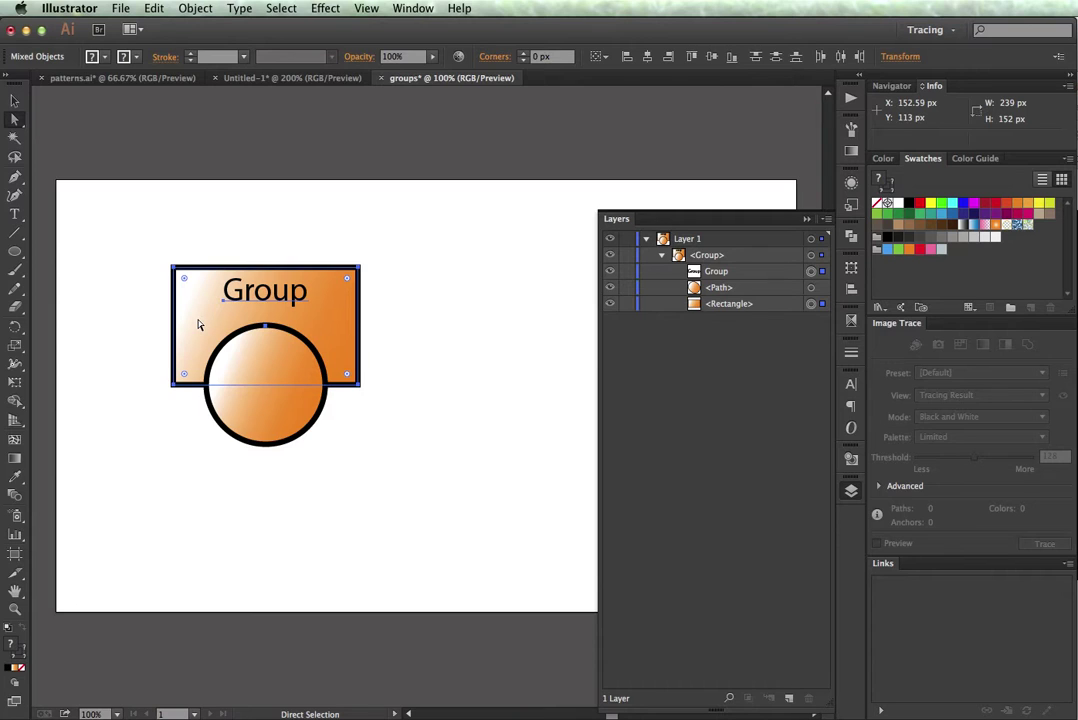
{"action": "left_click_drag", "start_coordinate": [198, 324], "coordinate": [198, 313]}
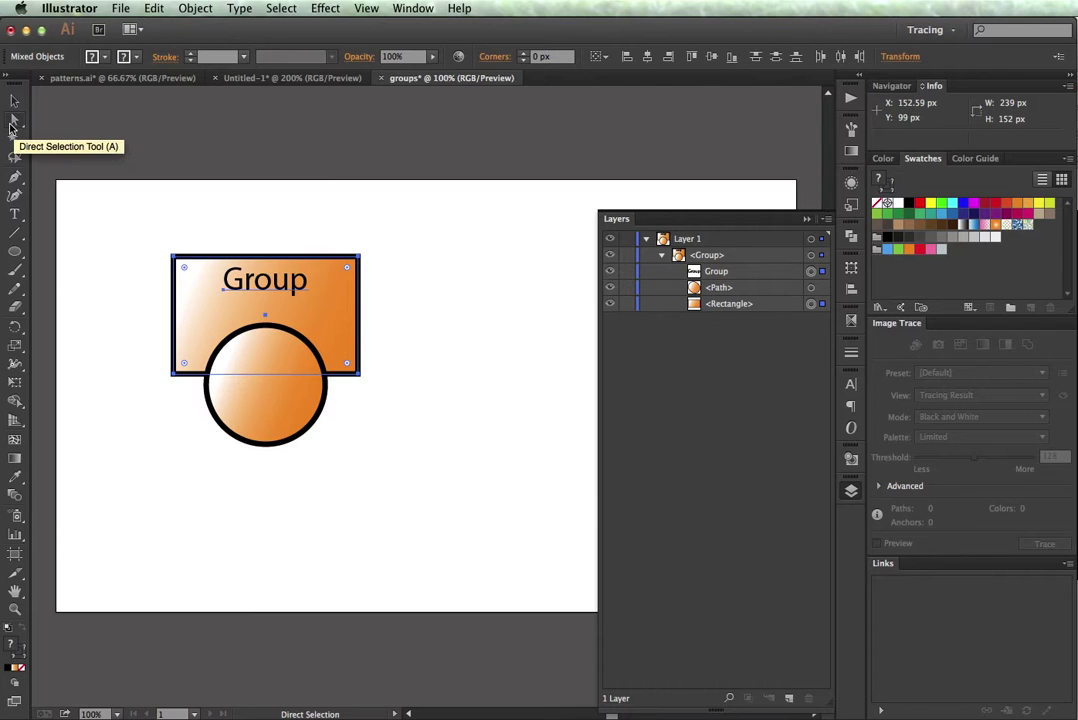
{"action": "left_click", "coordinate": [14, 119]}
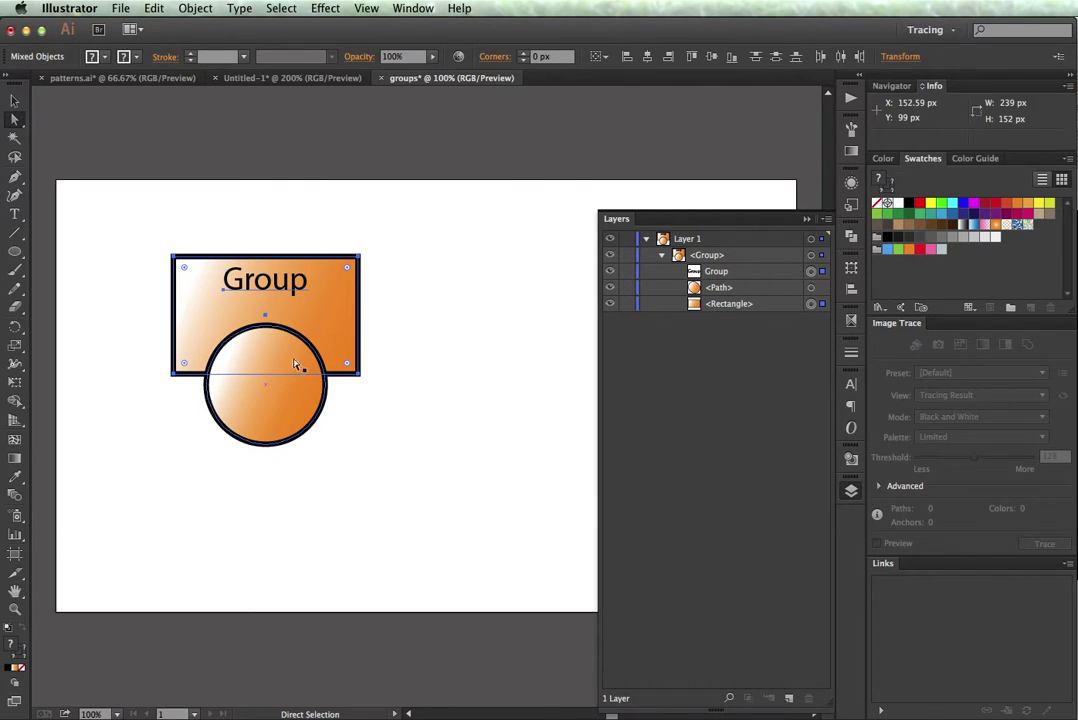
{"action": "left_click", "coordinate": [467, 394]}
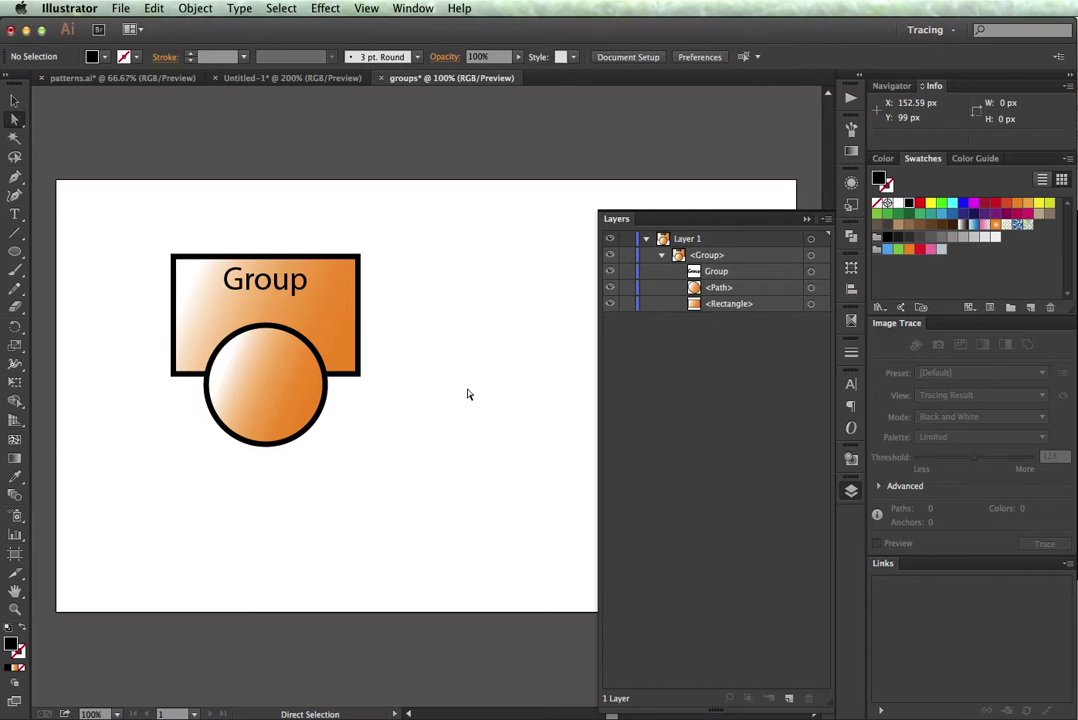
Enter isolation mode on the group with the Selection tool and select the circle, rectangle and Group text individually.
{"action": "left_click", "coordinate": [14, 103]}
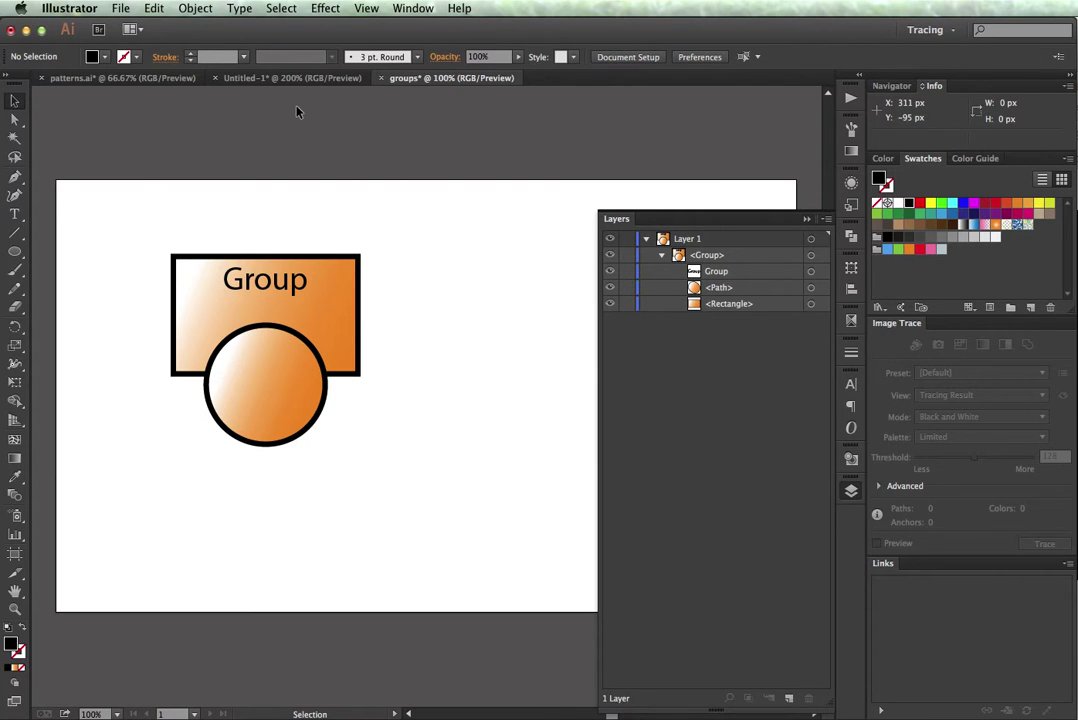
{"action": "double_click", "coordinate": [243, 396]}
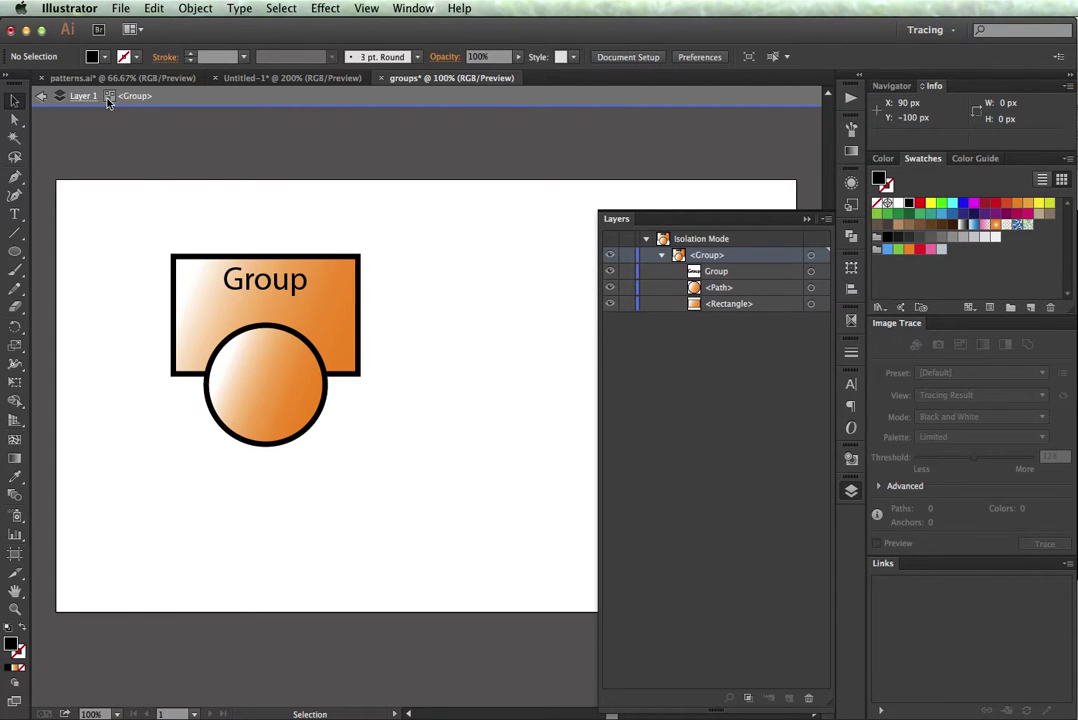
{"action": "left_click", "coordinate": [258, 381]}
{"action": "left_click", "coordinate": [232, 307]}
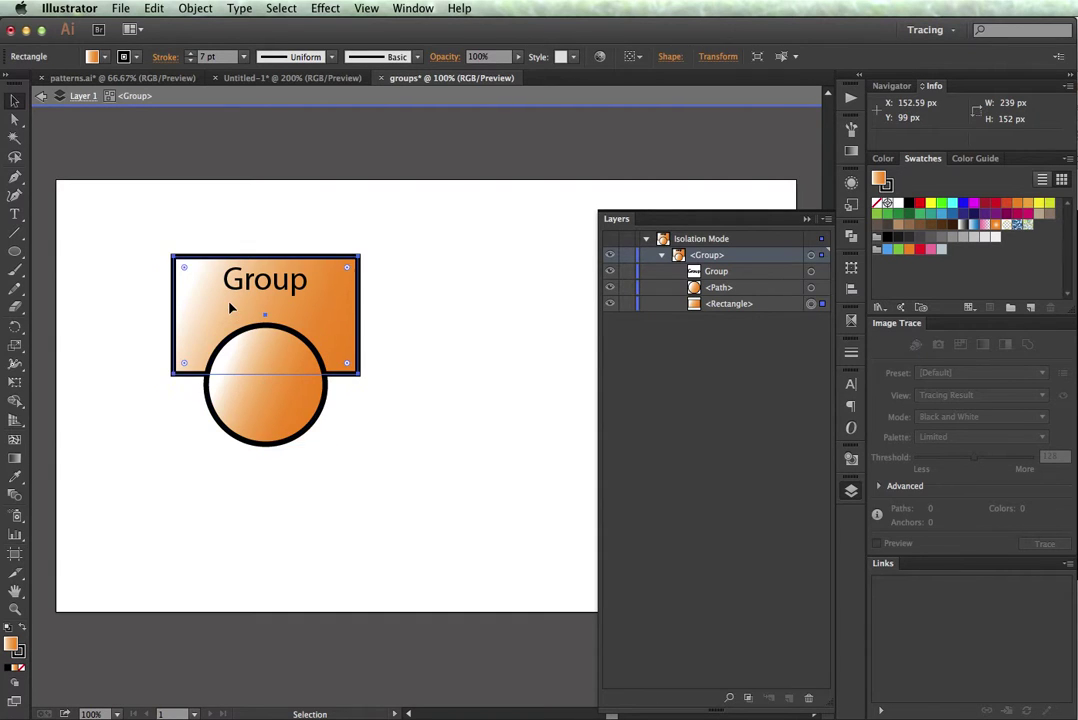
{"action": "left_click", "coordinate": [252, 285]}
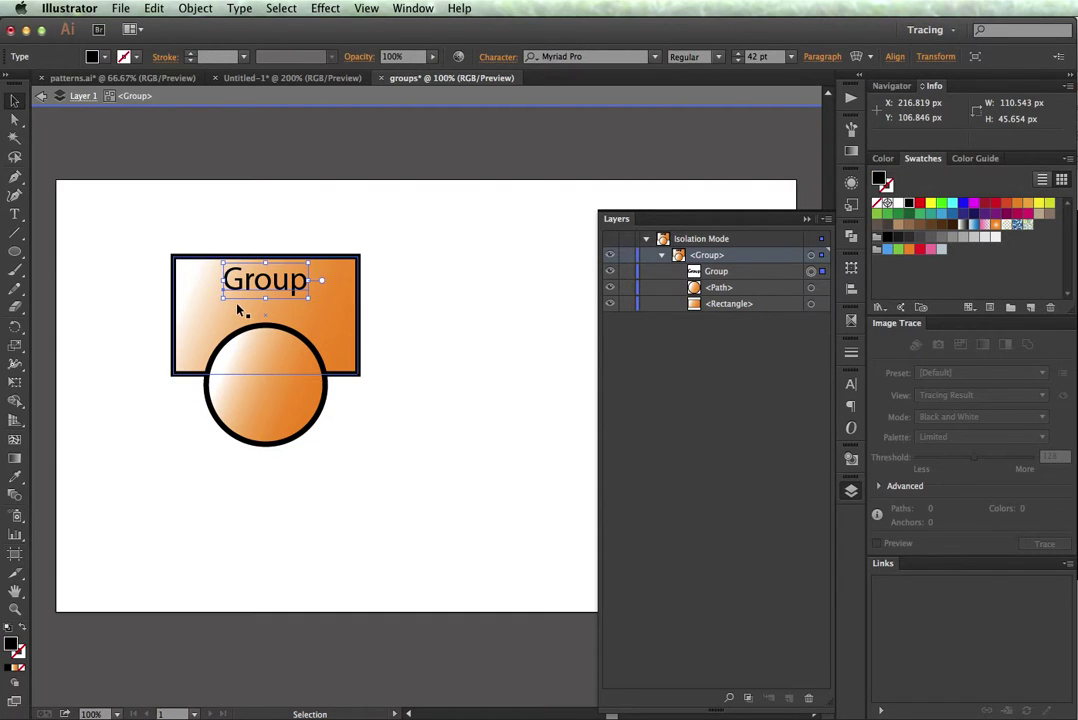
{"action": "left_click", "coordinate": [236, 306]}
{"action": "left_click", "coordinate": [248, 392]}
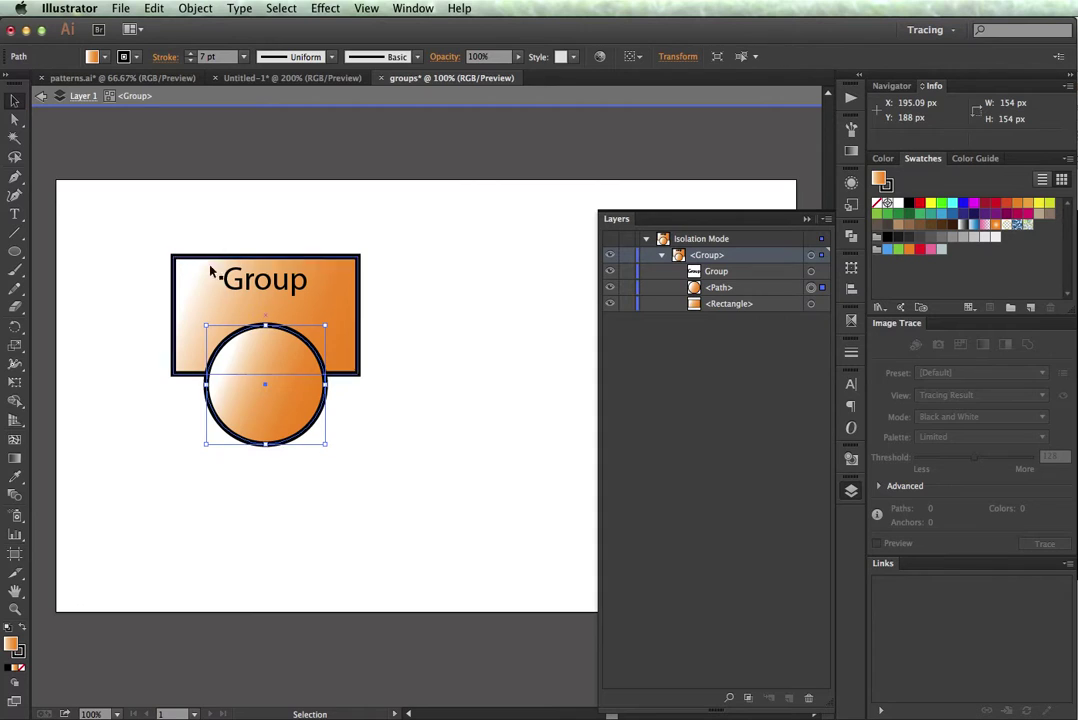
Step out to the Layer 1 isolation level, isolate the group again, and select its text and its rectangle individually.
{"action": "left_click", "coordinate": [82, 98]}
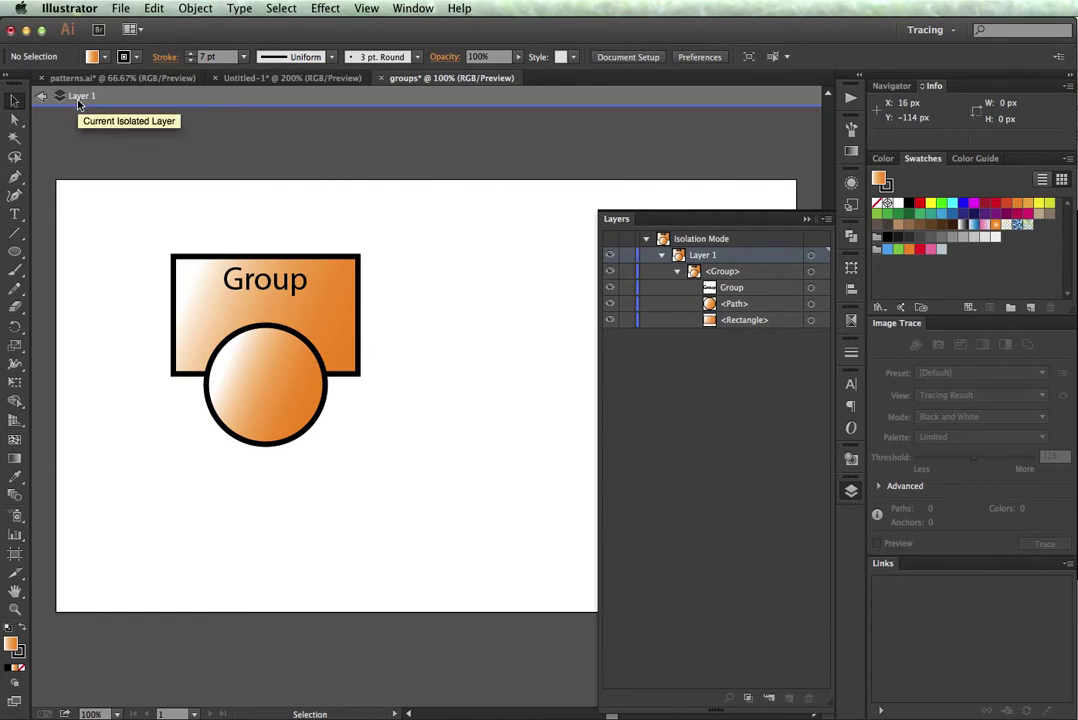
{"action": "double_click", "coordinate": [203, 292]}
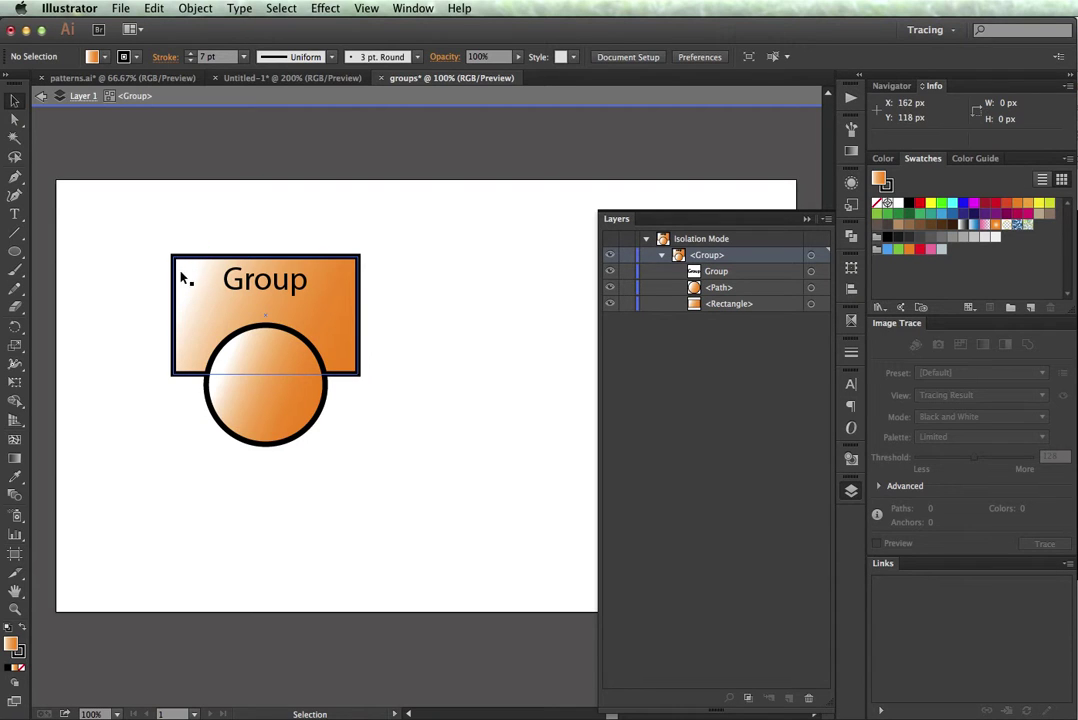
{"action": "left_click", "coordinate": [235, 291]}
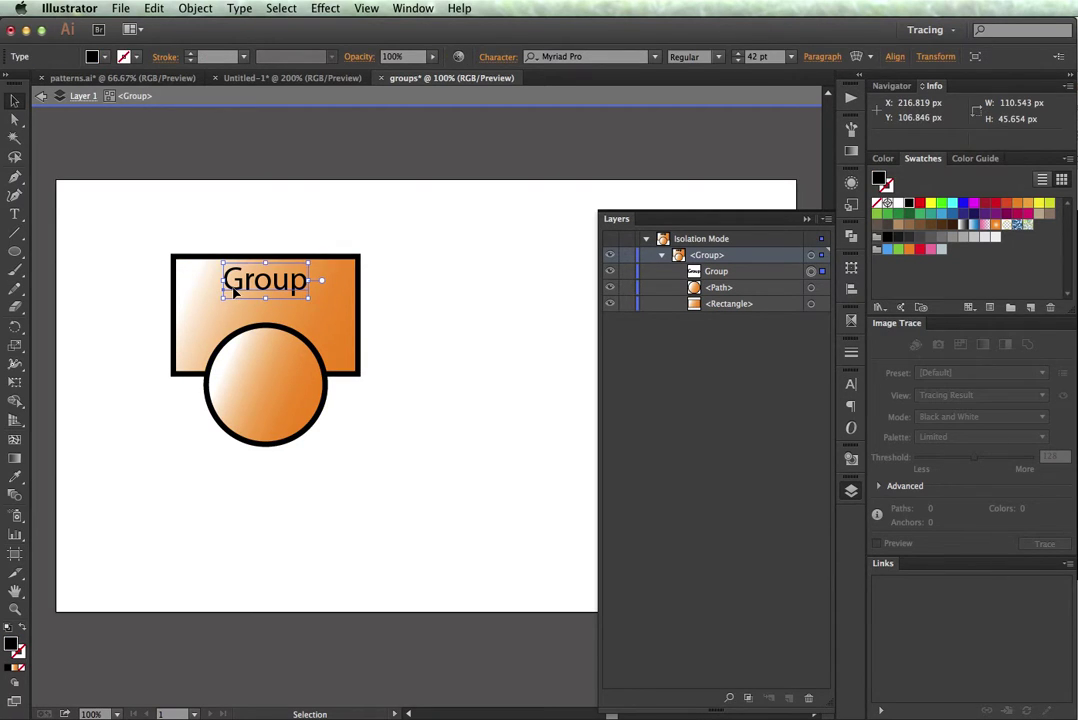
{"action": "left_click", "coordinate": [203, 339]}
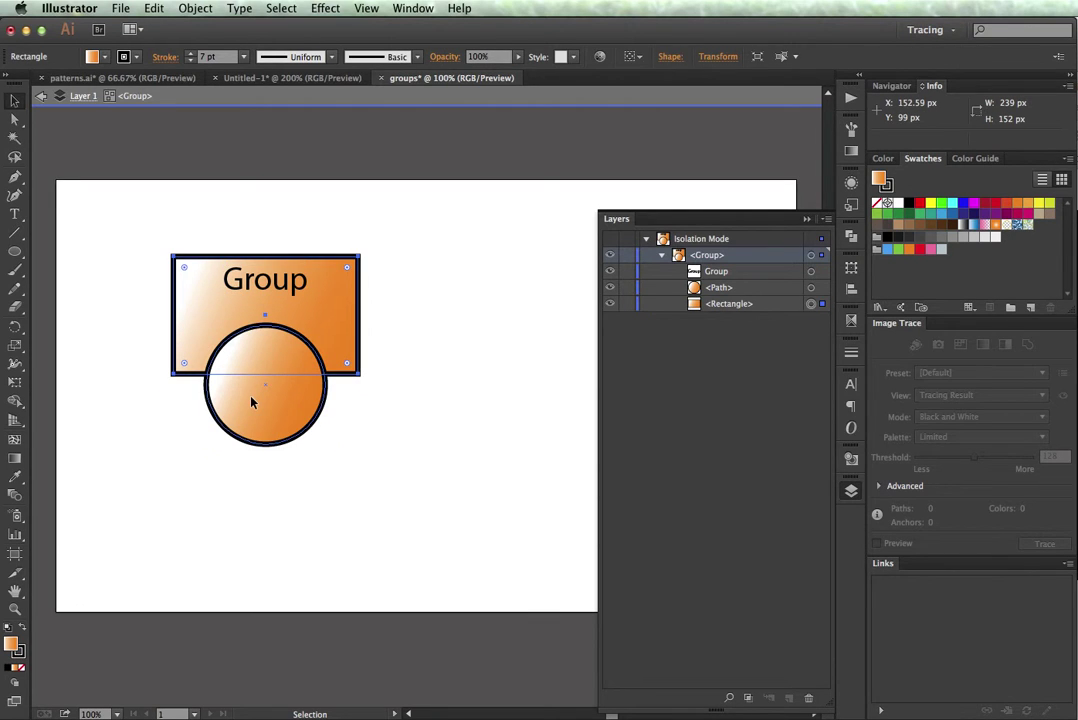
Select the circle and the rectangle individually inside the isolated group, and exit isolation mode completely.
{"action": "left_click", "coordinate": [251, 402]}
{"action": "left_click", "coordinate": [235, 313]}
{"action": "left_click", "coordinate": [240, 292]}
{"action": "left_click", "coordinate": [275, 417]}
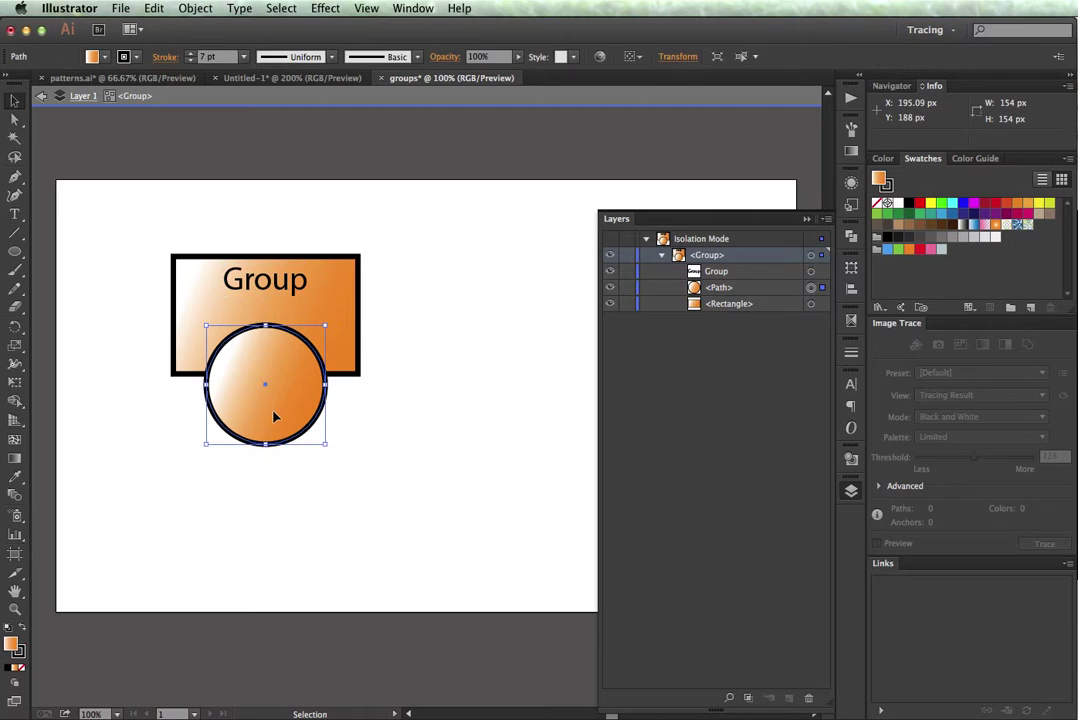
{"action": "left_click", "coordinate": [41, 101]}
{"action": "left_click", "coordinate": [41, 101]}
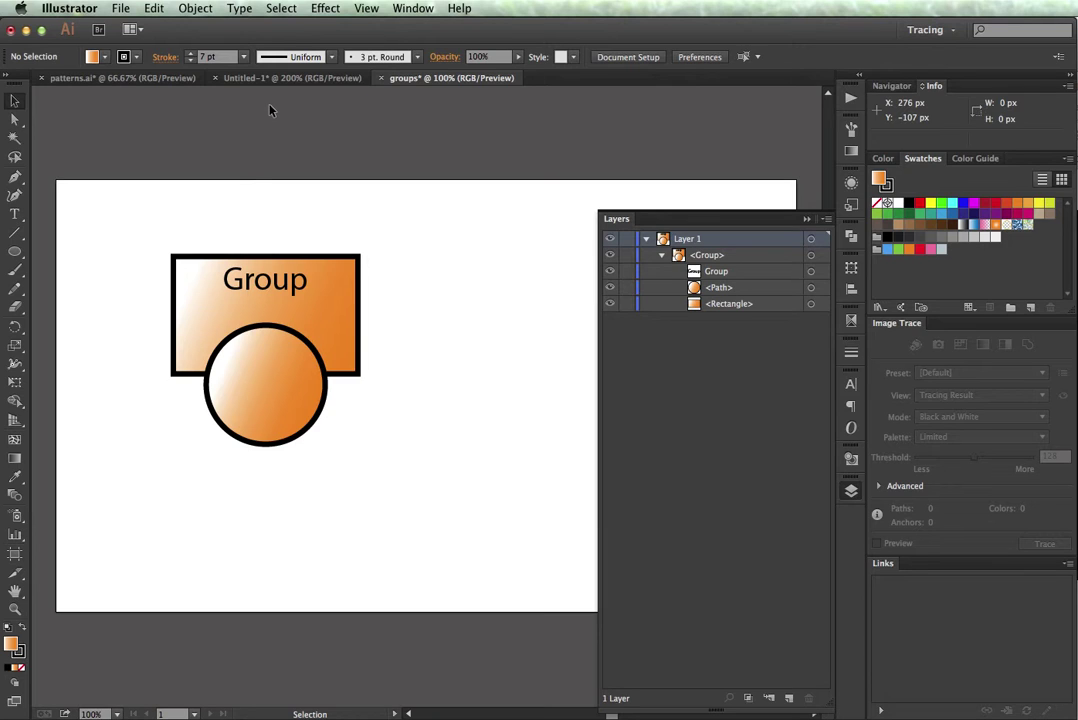
Select the whole group with the Selection tool, ungroup it, and clear the selection.
{"action": "left_click", "coordinate": [210, 337]}
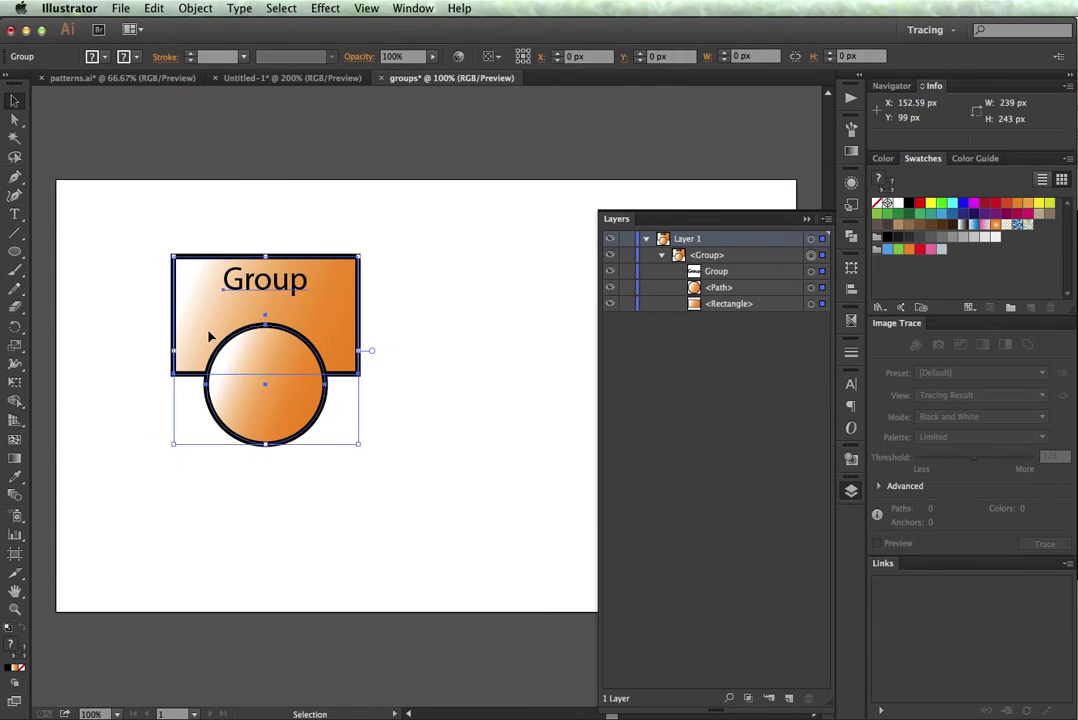
{"action": "left_click", "coordinate": [183, 9]}
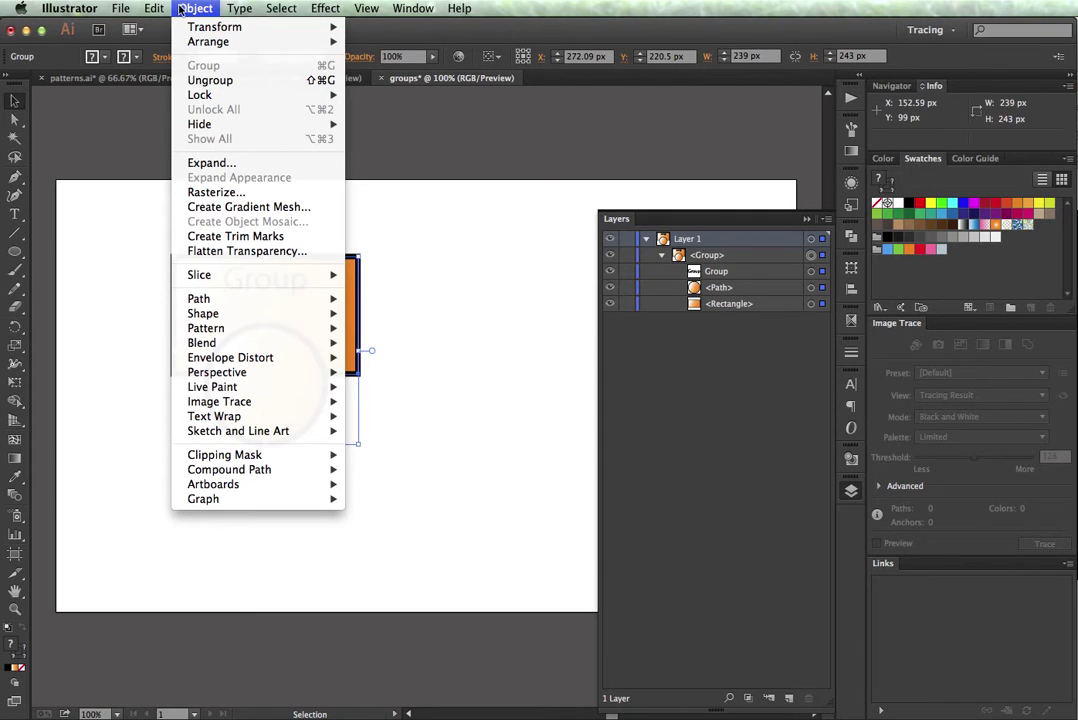
{"action": "left_click", "coordinate": [303, 82]}
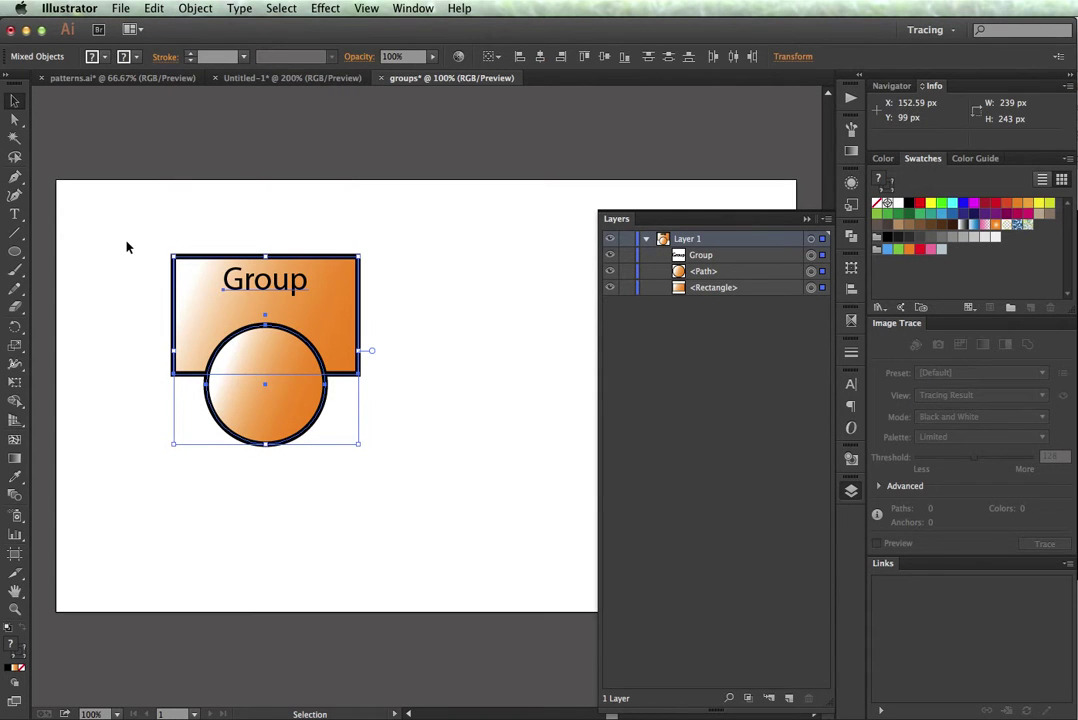
{"action": "left_click", "coordinate": [127, 245]}
Select the ungrouped rectangle, Group text and circle one at a time with the Selection tool.
{"action": "left_click", "coordinate": [216, 310]}
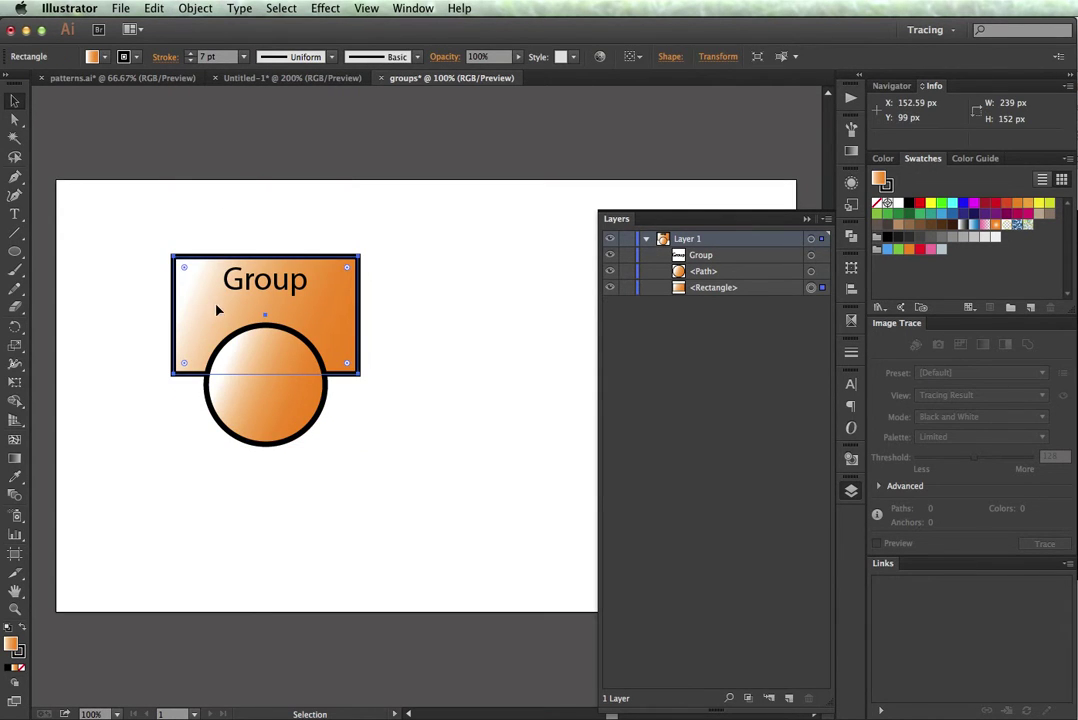
{"action": "left_click", "coordinate": [250, 282]}
{"action": "left_click", "coordinate": [274, 376]}
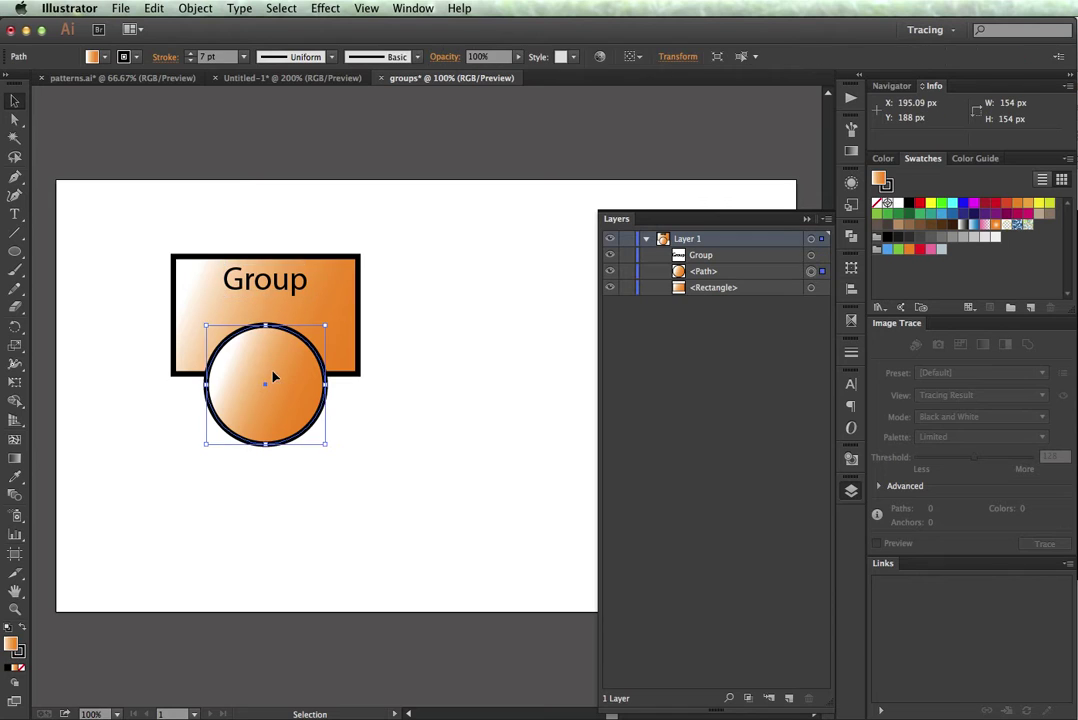
{"action": "left_click", "coordinate": [247, 293]}
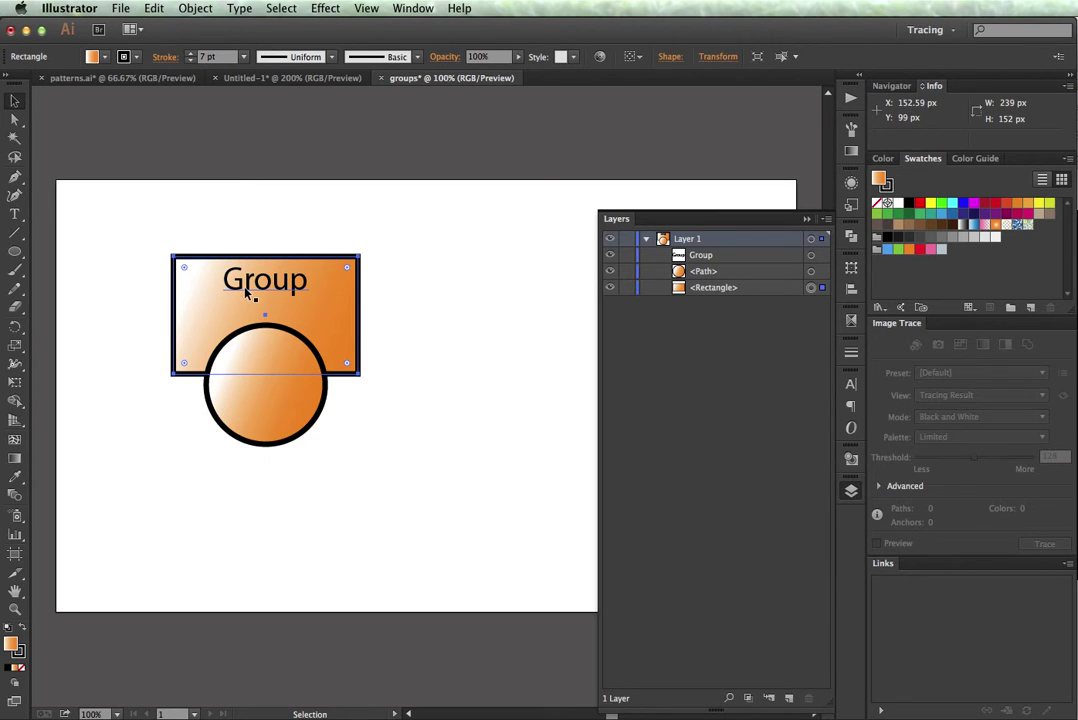
Select the Group text, rectangle and circle together, group them again, and clear the selection.
{"action": "left_click", "coordinate": [247, 293]}
{"action": "left_click", "coordinate": [219, 315], "text": "shift"}
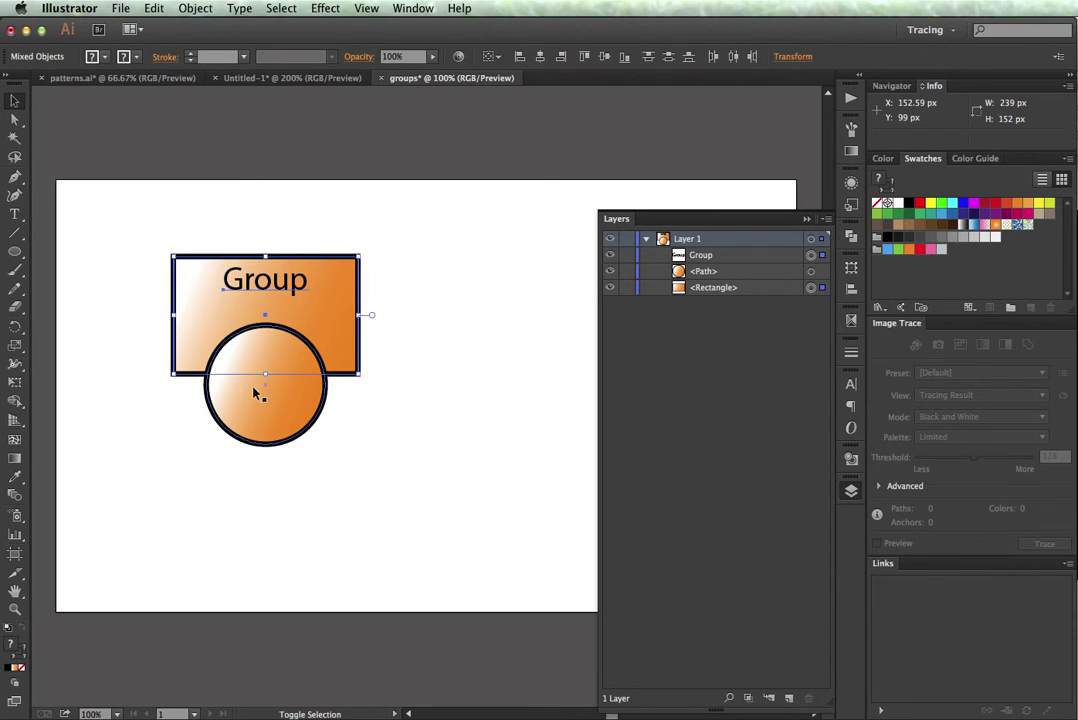
{"action": "left_click", "coordinate": [257, 396], "text": "shift"}
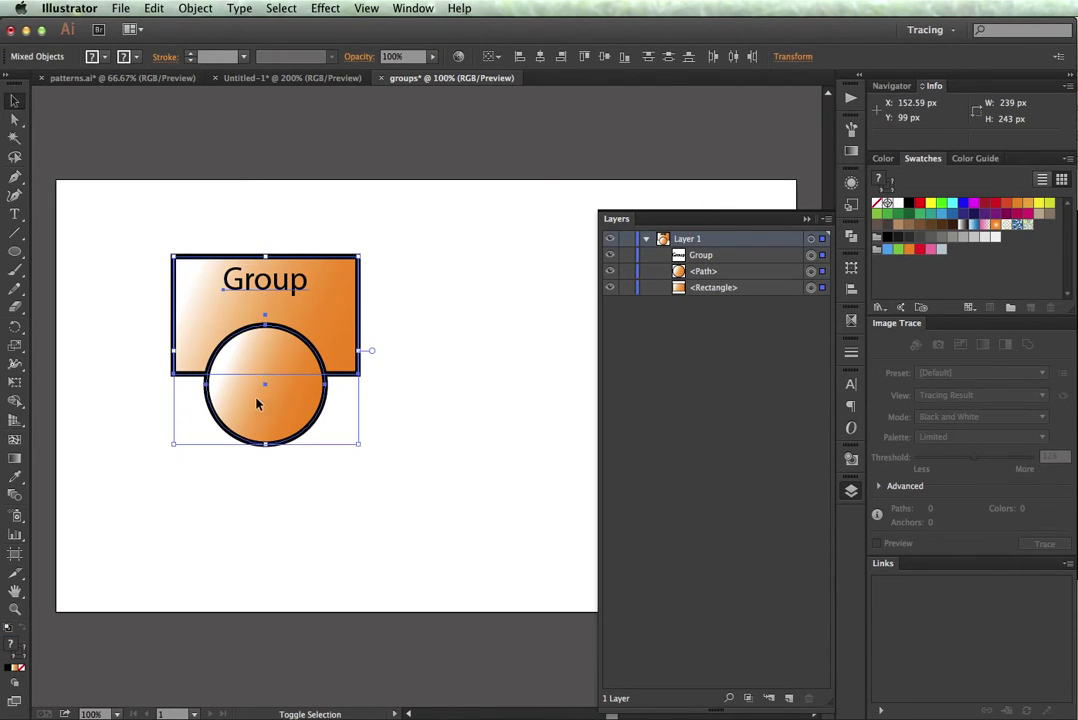
{"action": "left_click", "coordinate": [197, 8]}
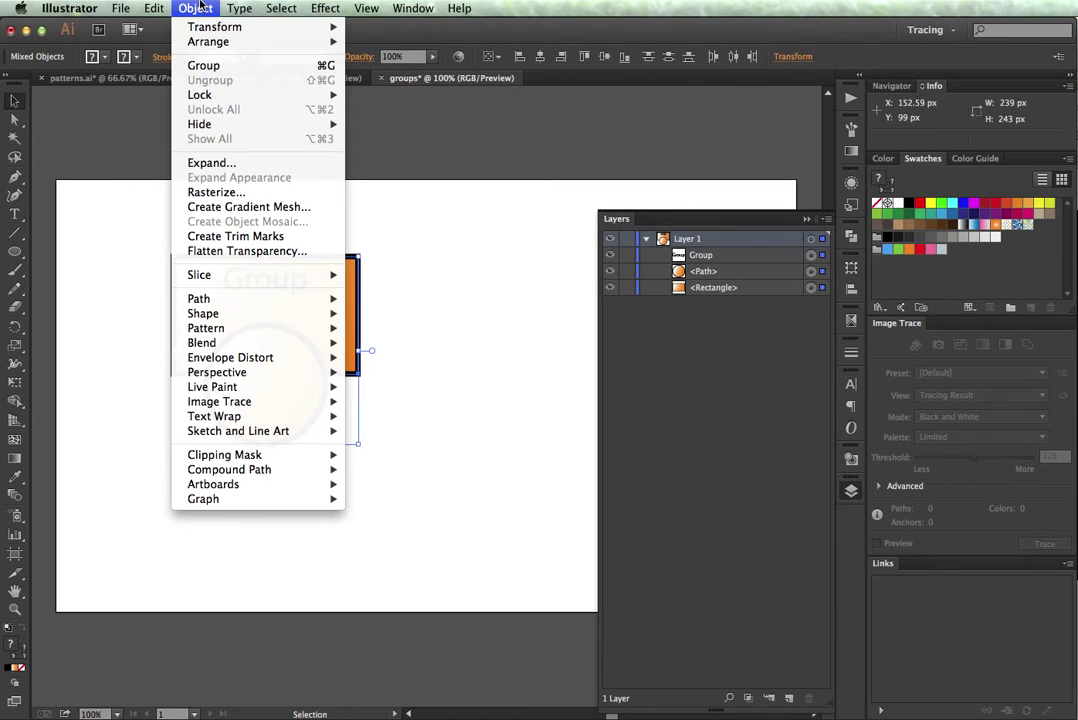
{"action": "left_click", "coordinate": [203, 66]}
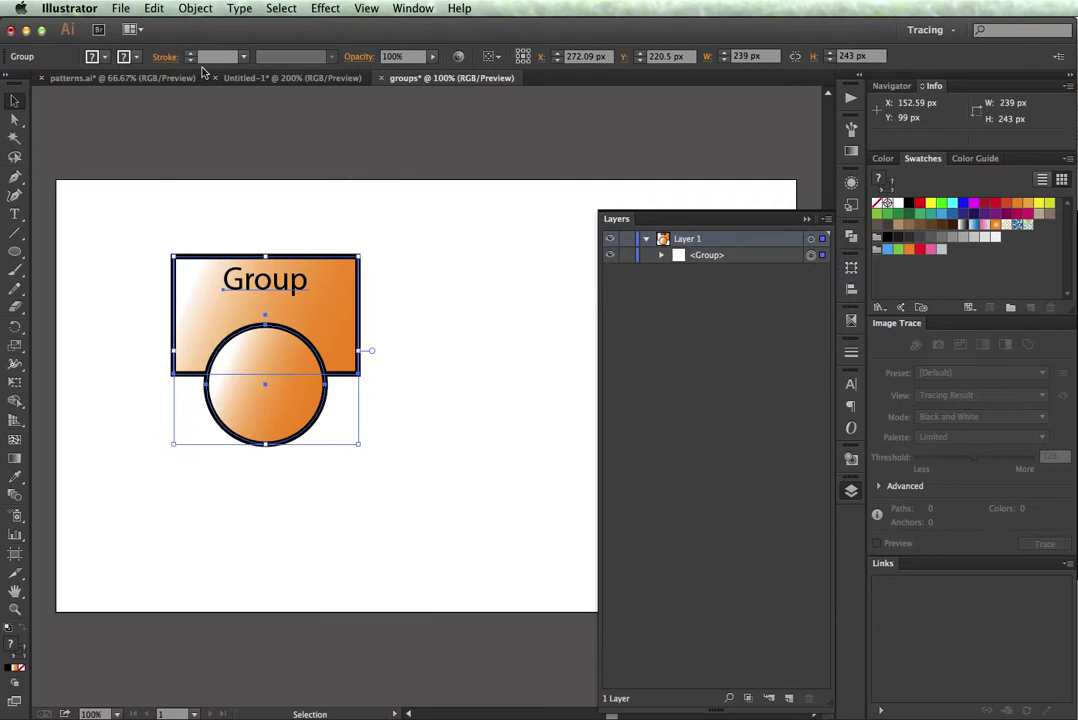
{"action": "left_click", "coordinate": [143, 262]}
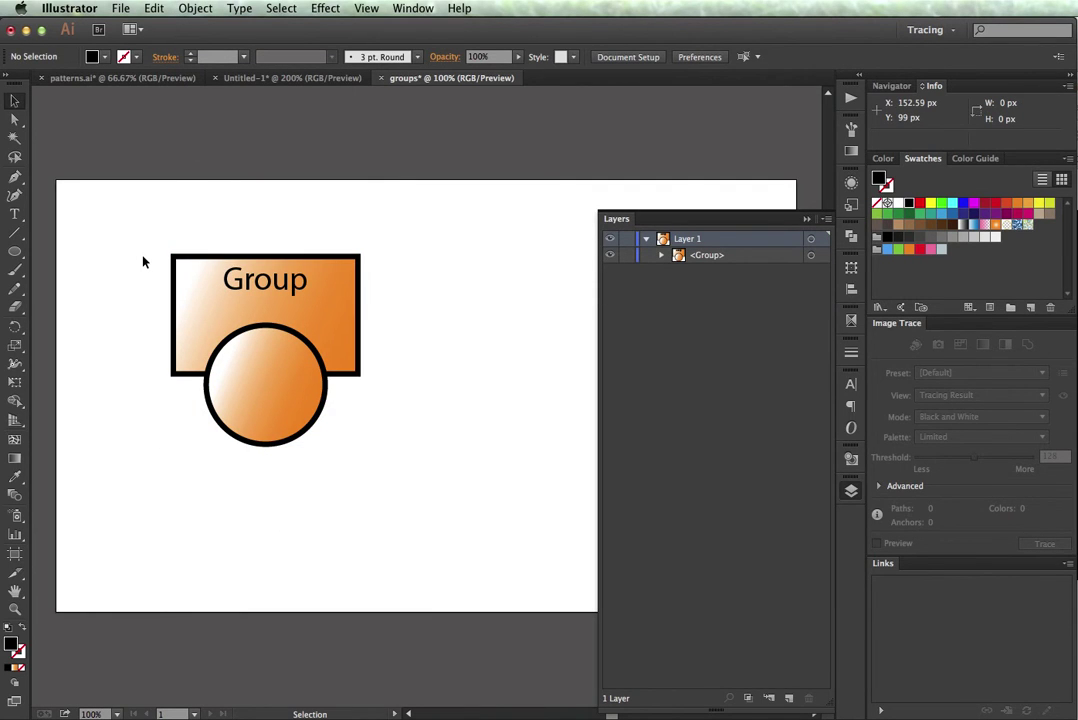